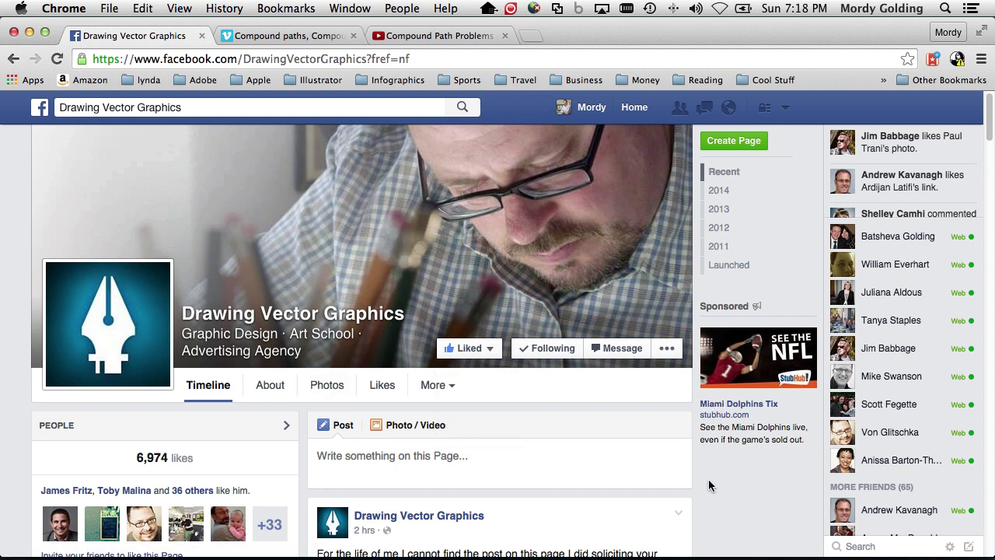
Browse the Drawing Vector Graphics page to read its recent posts and find the Compound Path Problems in Adobe Illustrator video
scroll(709, 481, "down", 5)
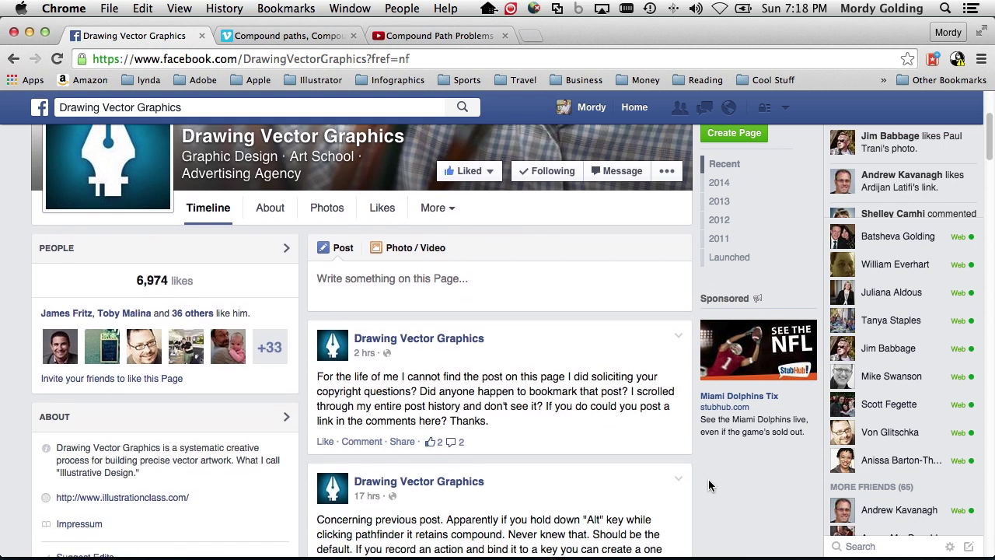
scroll(709, 481, "down", 2)
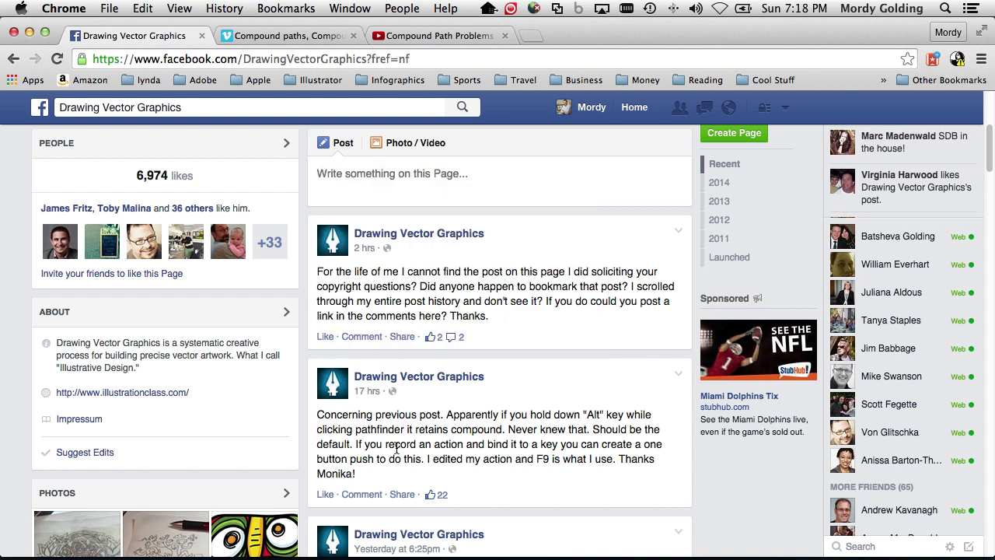
scroll(397, 449, "down", 8)
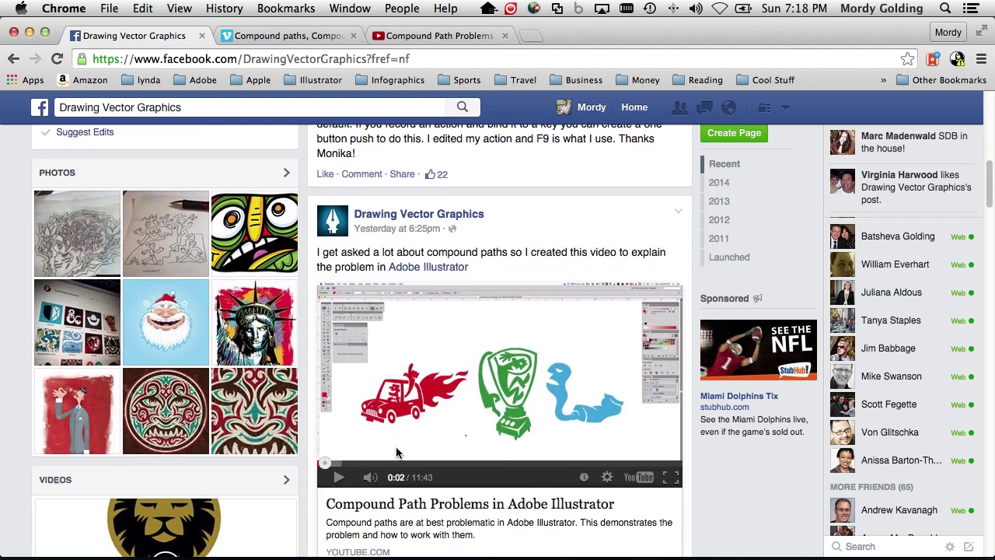
scroll(397, 452, "down", 1)
scroll(396, 453, "down", 2)
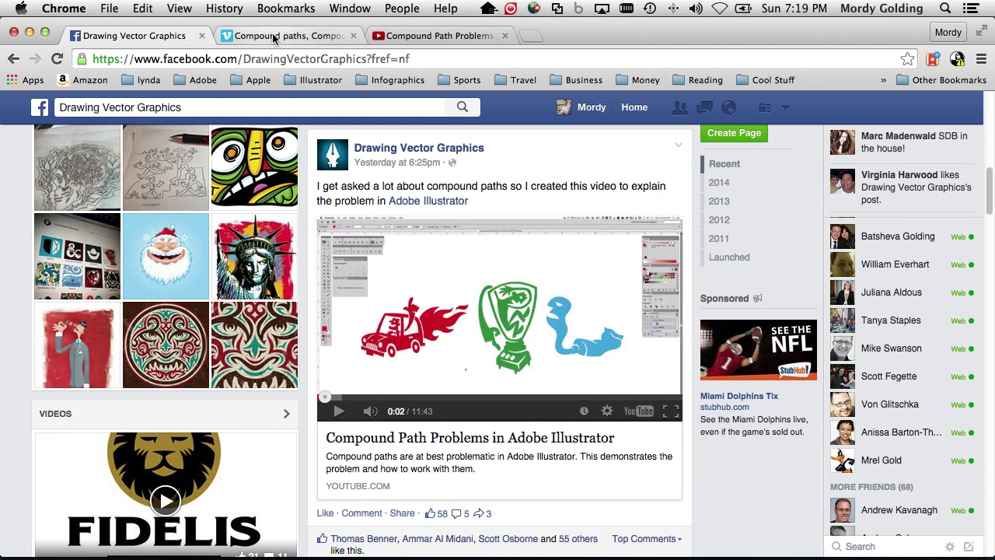
View the YouTube page for the compound path video and read the Vimeo response's description of compound paths and Pathfinder operations
left_click(419, 39)
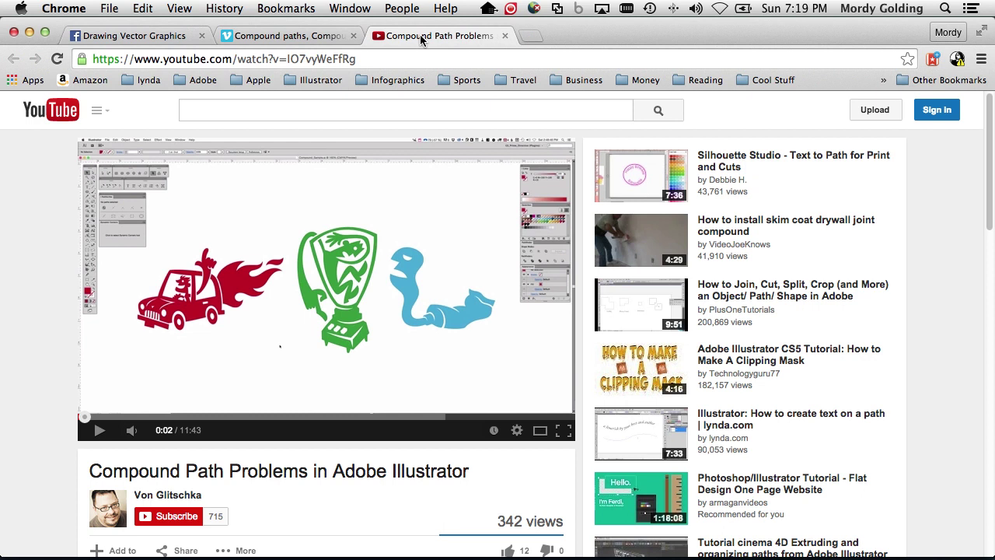
left_click(281, 41)
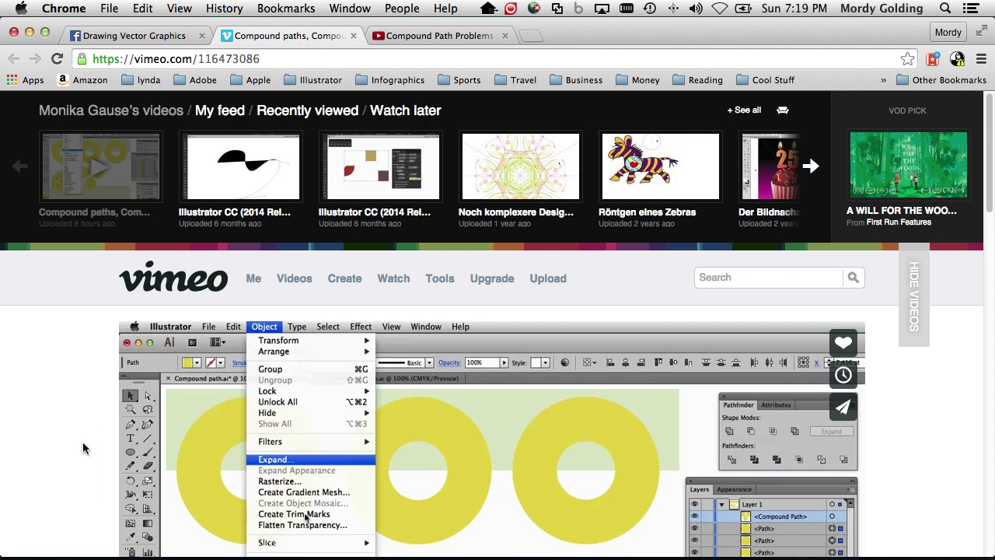
scroll(82, 442, "down", 5)
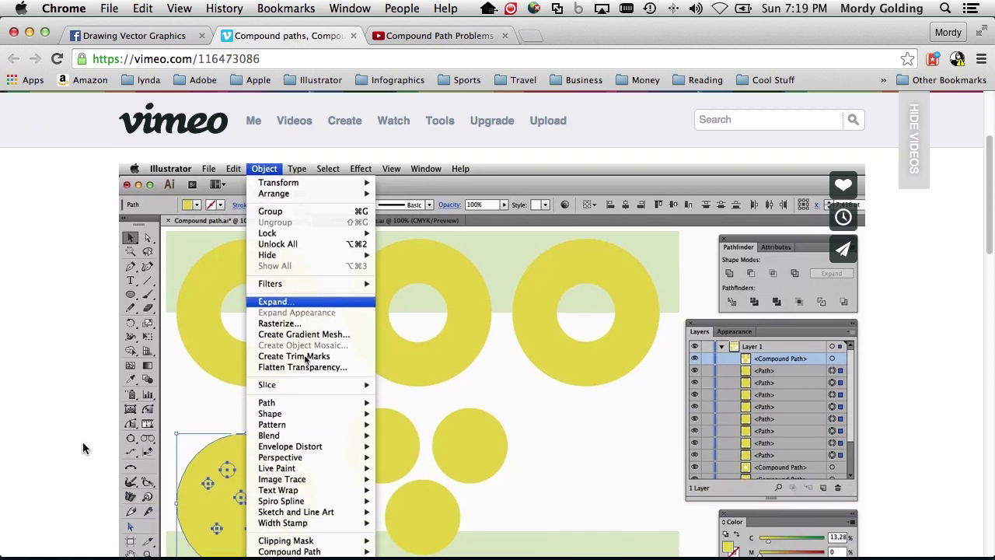
scroll(82, 442, "down", 7)
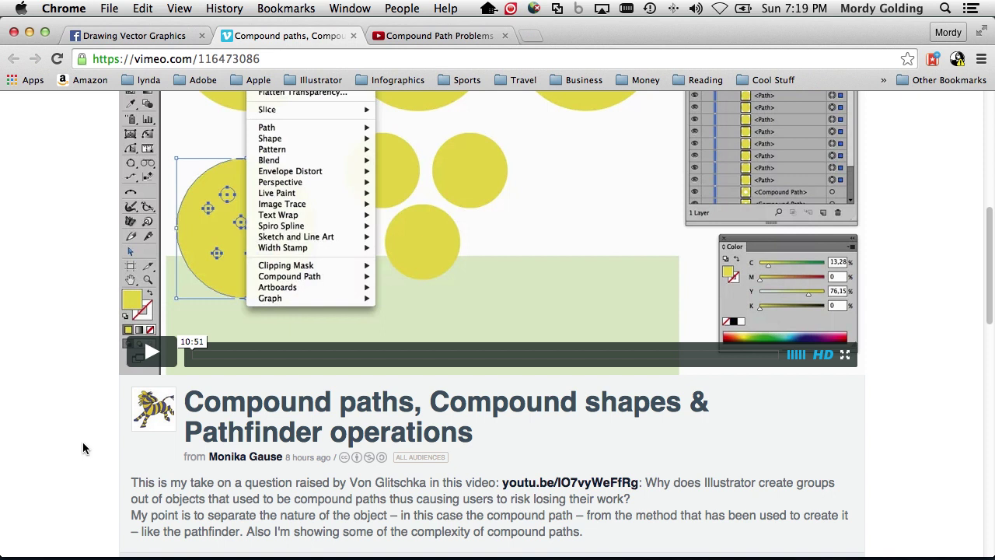
scroll(82, 442, "up", 5)
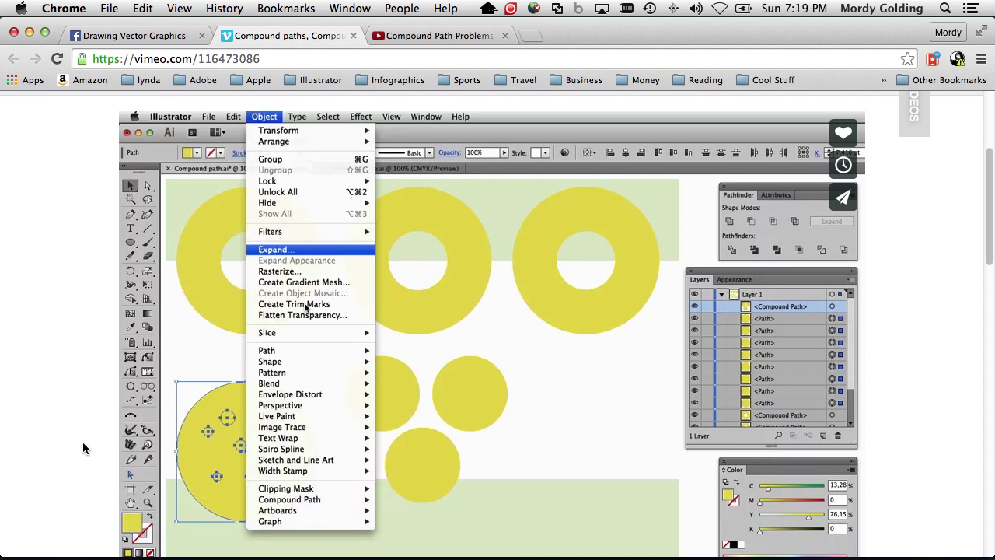
scroll(83, 442, "down", 6)
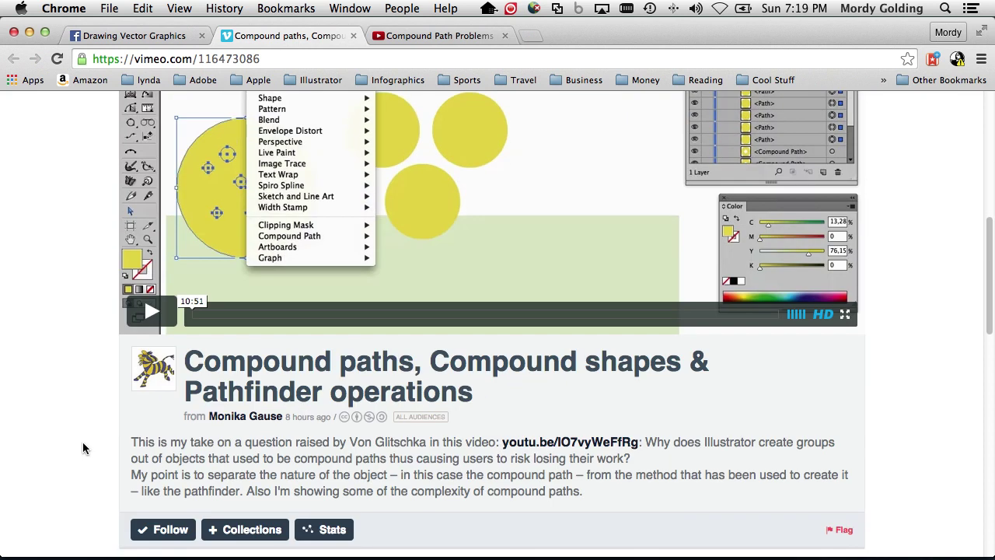
Switch to Illustrator and create a new blank document with the offered settings
key("super+Tab")
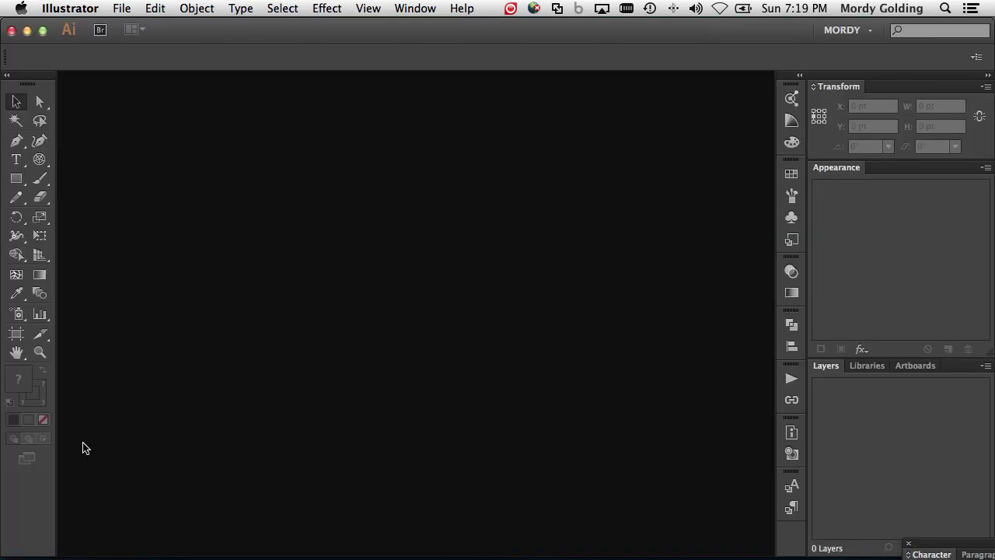
key("super+n")
left_click(724, 510)
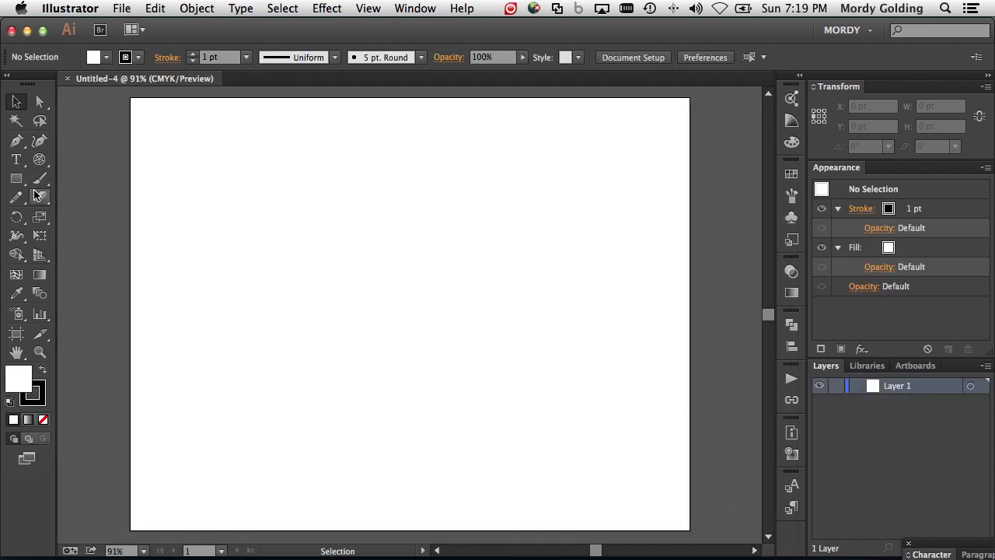
Draw a square about 64 pt wide near the artboard's upper left and duplicate it into a two-by-two grid
left_click(17, 178)
left_click_drag(202, 156, 284, 182)
left_click(18, 103)
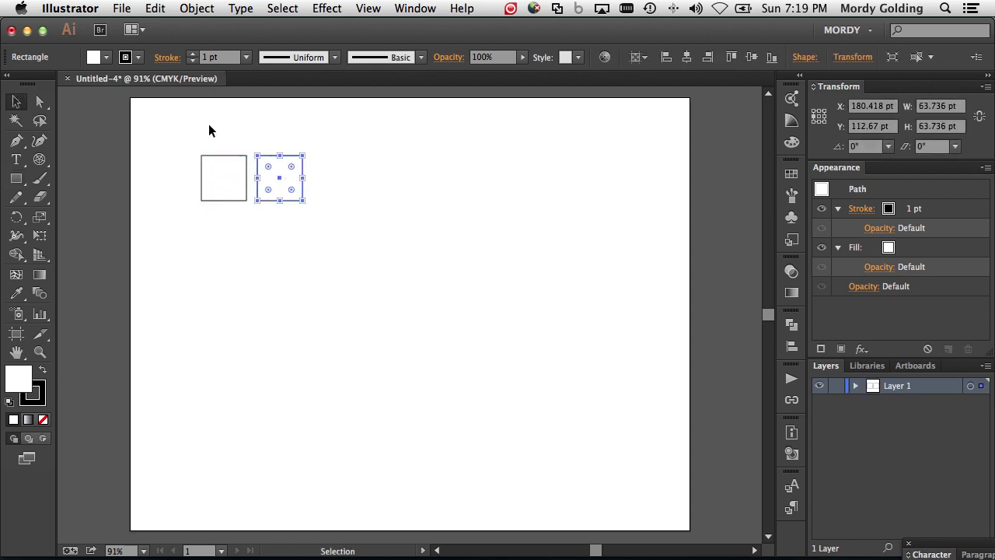
left_click(163, 125)
left_click_drag(163, 124, 317, 250)
left_click_drag(289, 173, 289, 226)
left_click(231, 136)
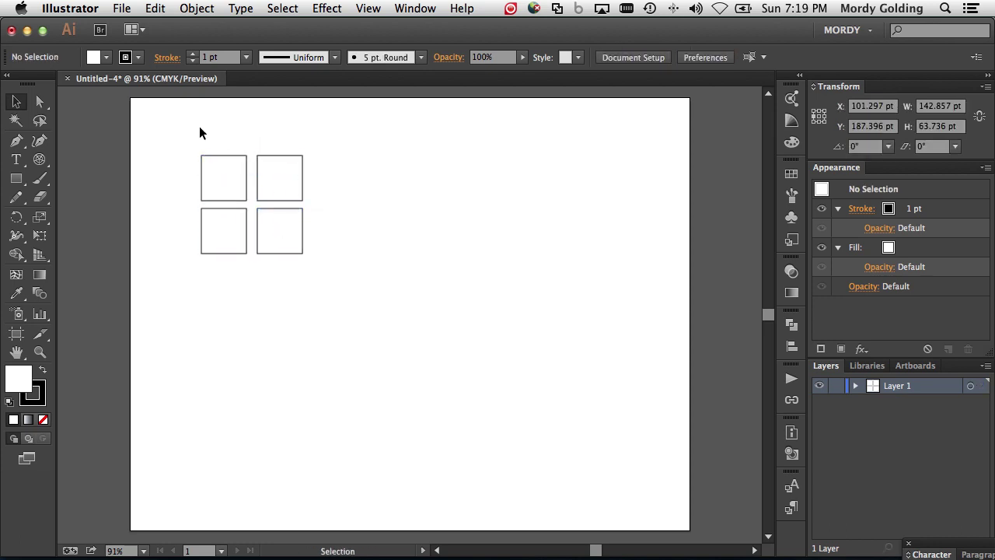
Duplicate the four-square grid twice to the right to make three sets in a row
left_click_drag(173, 132, 382, 293)
left_click_drag(269, 225, 582, 225)
left_click(430, 122)
Draw a rectangle about 176 by 171 pt around the middle set of squares and send it to the back
left_click(15, 179)
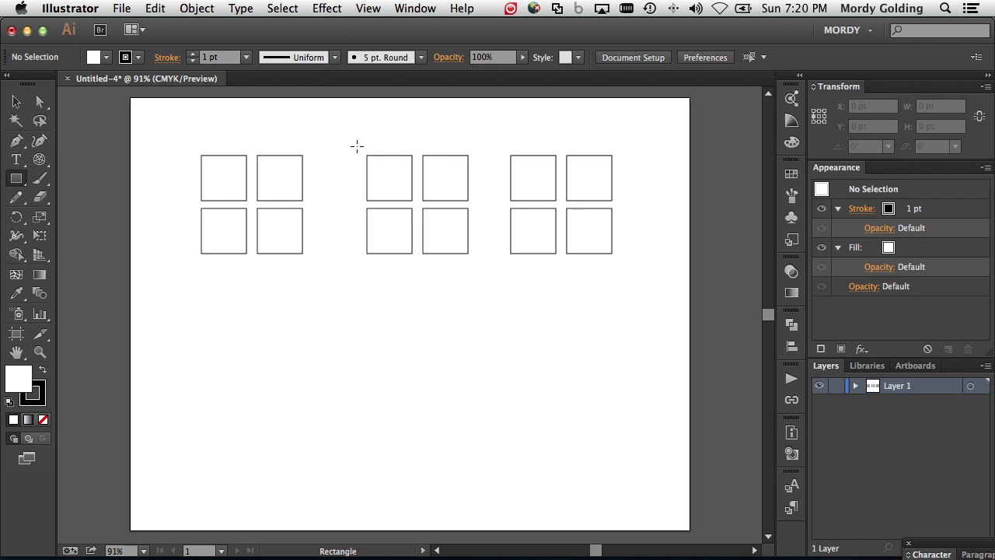
left_click_drag(355, 143, 479, 265)
left_click(15, 101)
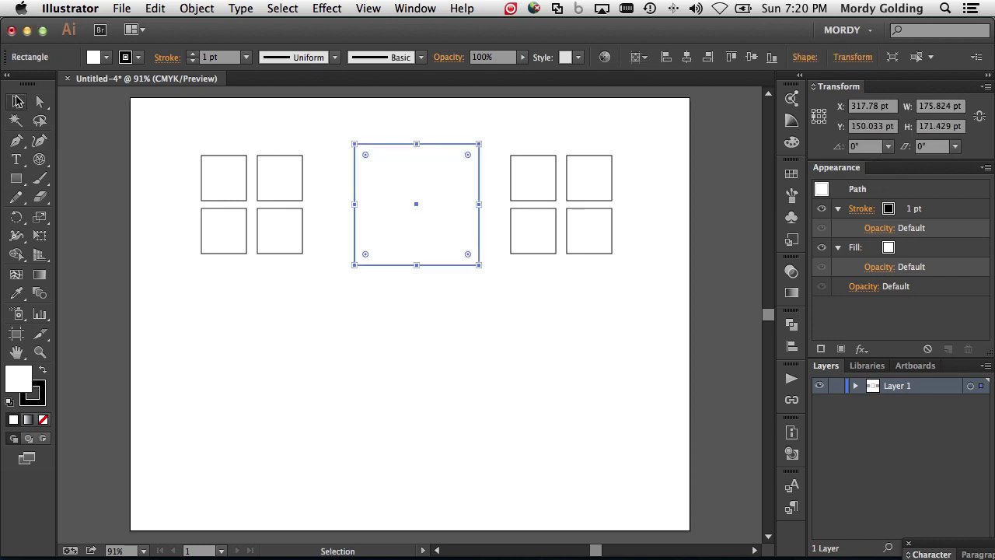
key("super+shift+bracketleft")
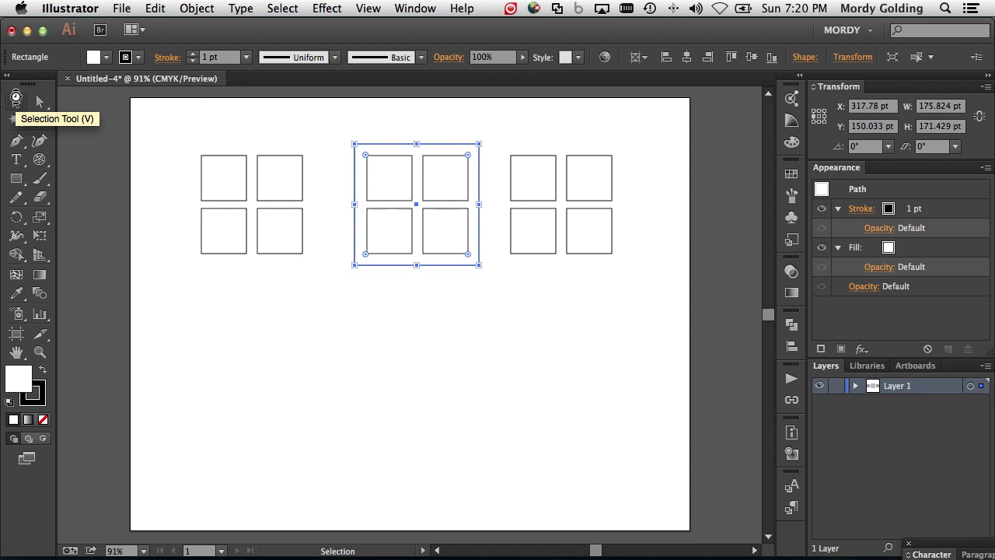
Replace the rightmost set of four squares with a duplicate of the middle set and its surrounding frame
left_click(528, 146)
left_click_drag(509, 128, 690, 346)
key("Delete")
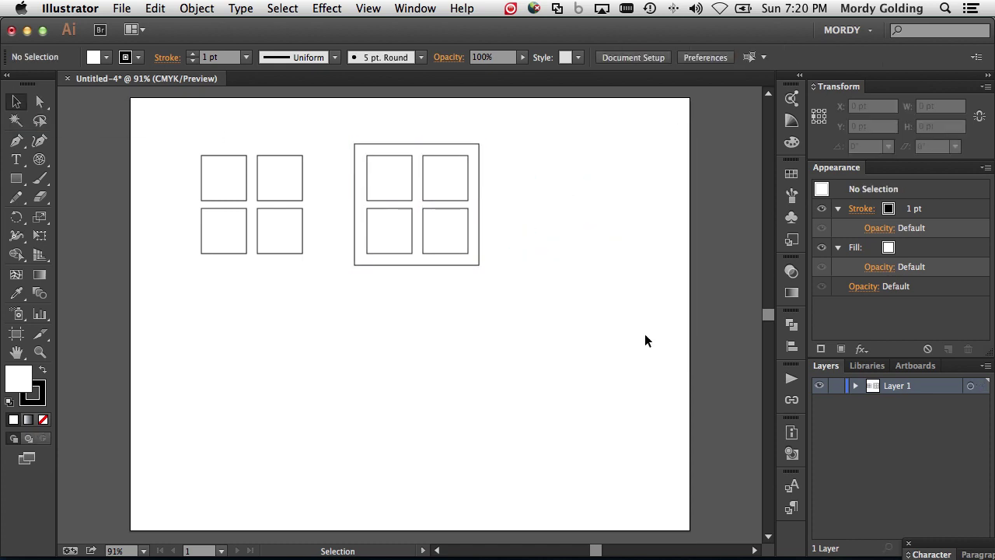
left_click_drag(325, 117, 530, 297)
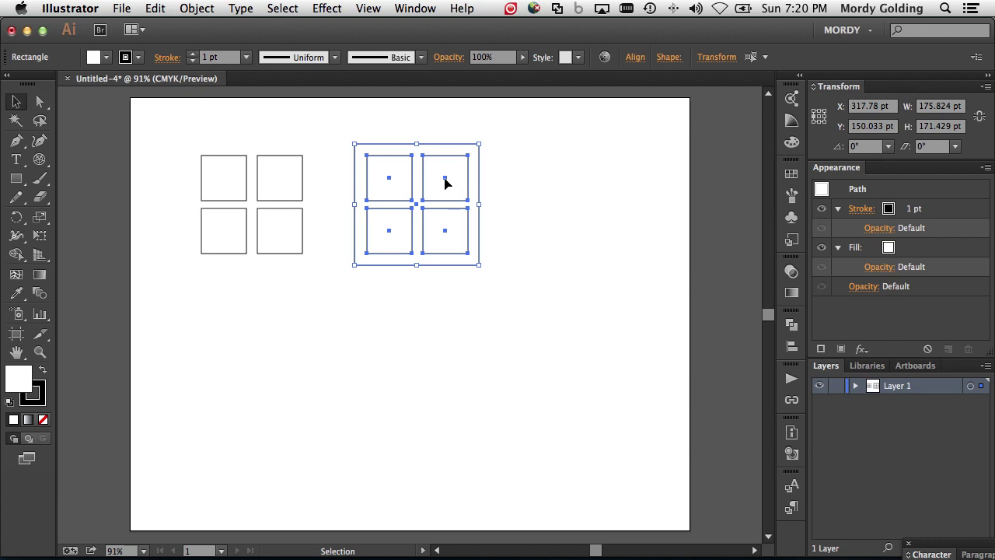
left_click_drag(444, 183, 609, 182)
left_click(567, 366)
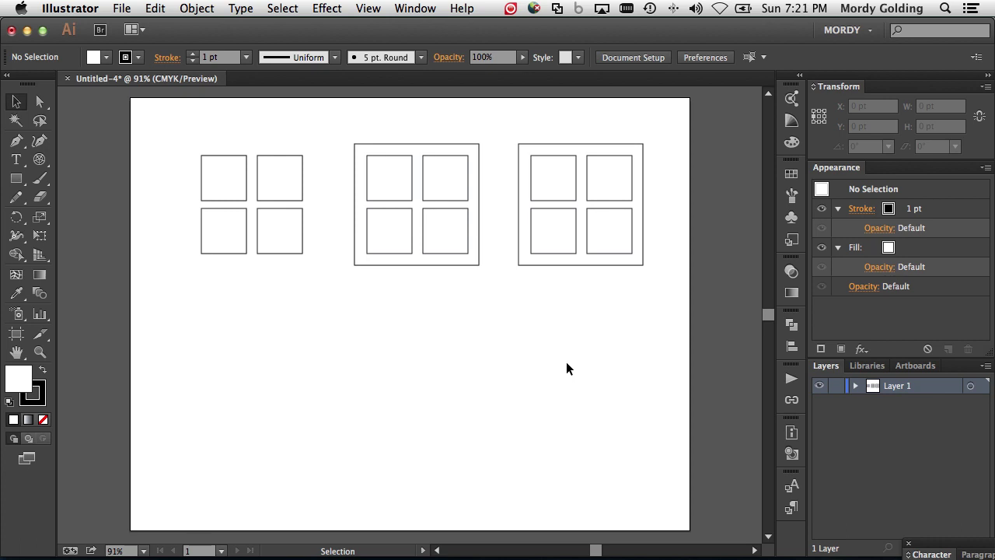
Draw a rectangle about 249 by 186 pt below the window shapes, with a smaller one about 105 by 77 pt inside it
left_click(17, 181)
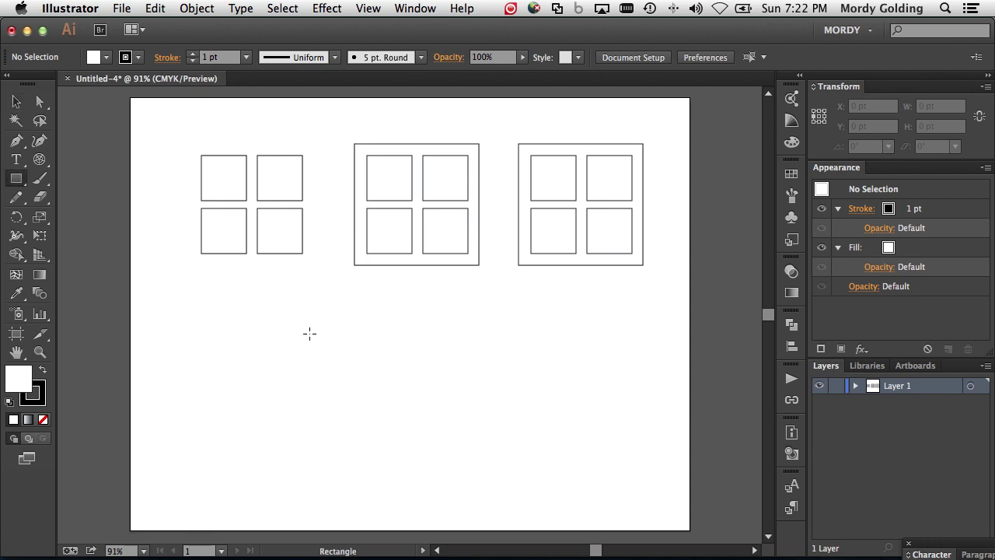
left_click_drag(297, 317, 474, 449)
left_click_drag(369, 351, 444, 406)
left_click(16, 101)
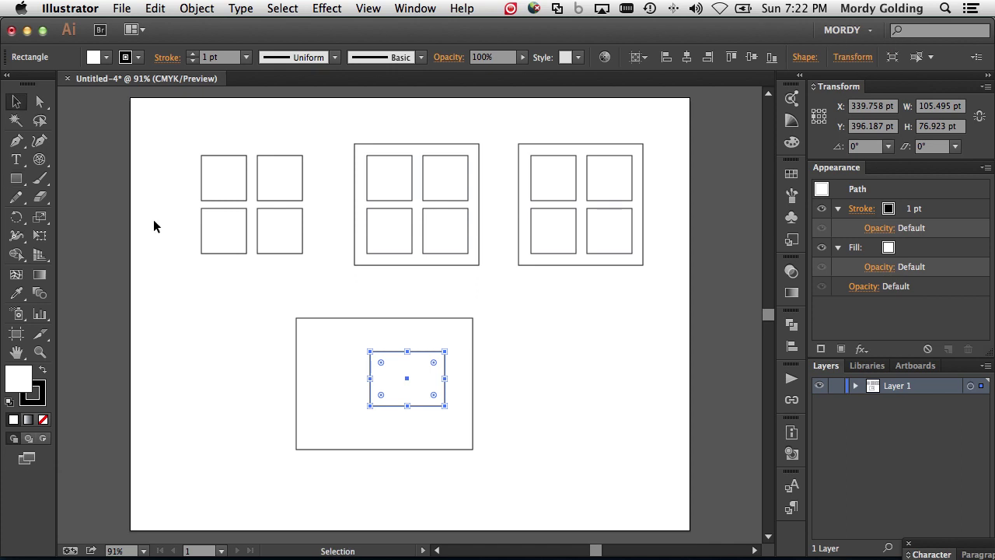
left_click(251, 308)
left_click_drag(236, 289, 622, 507)
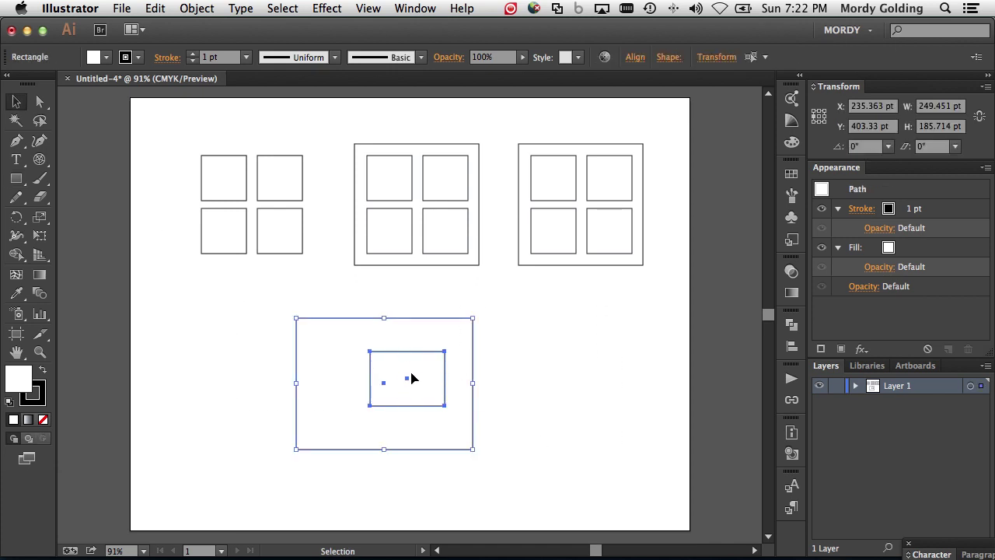
left_click(324, 282)
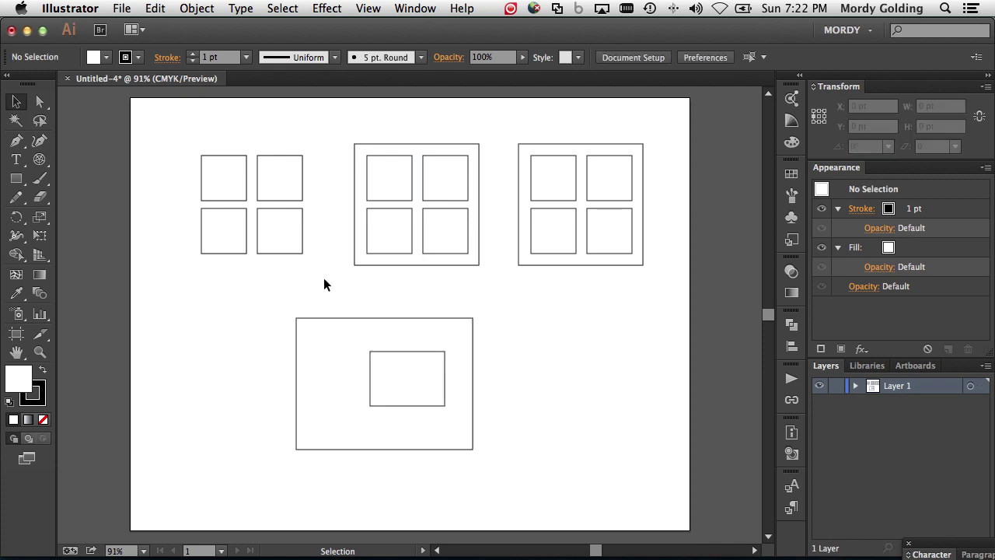
Show the document grid and combine the two nested rectangles into a compound path
left_click(368, 8)
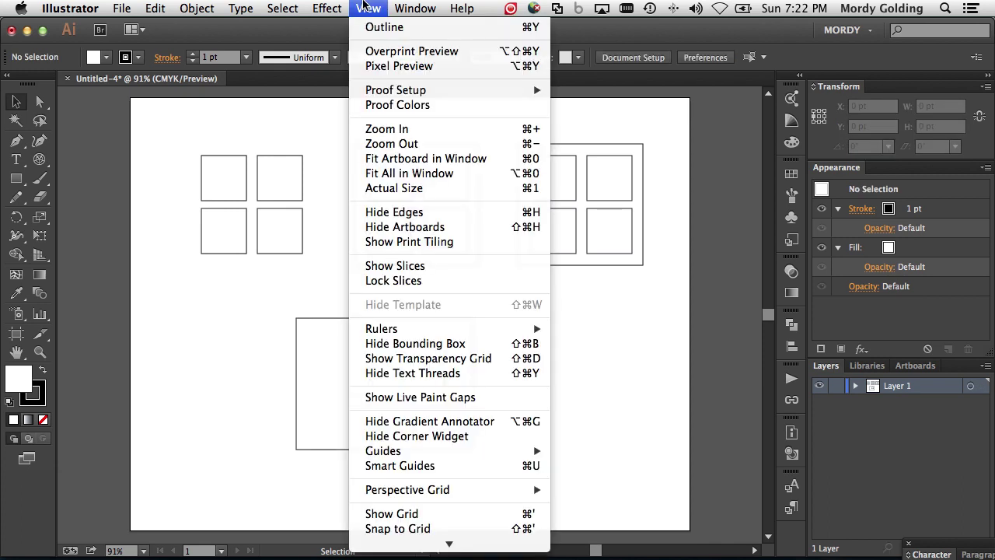
left_click(422, 514)
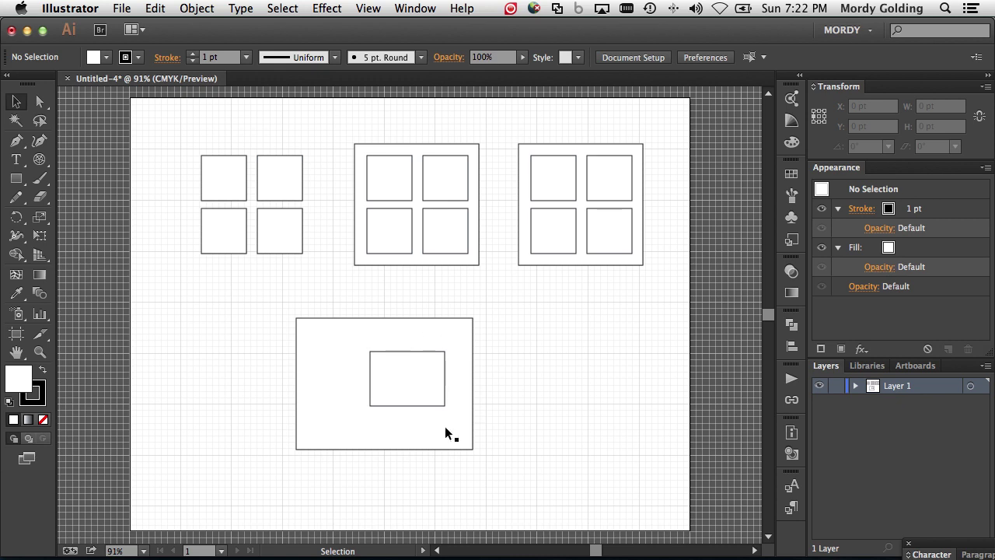
left_click_drag(247, 282, 598, 511)
left_click(197, 7)
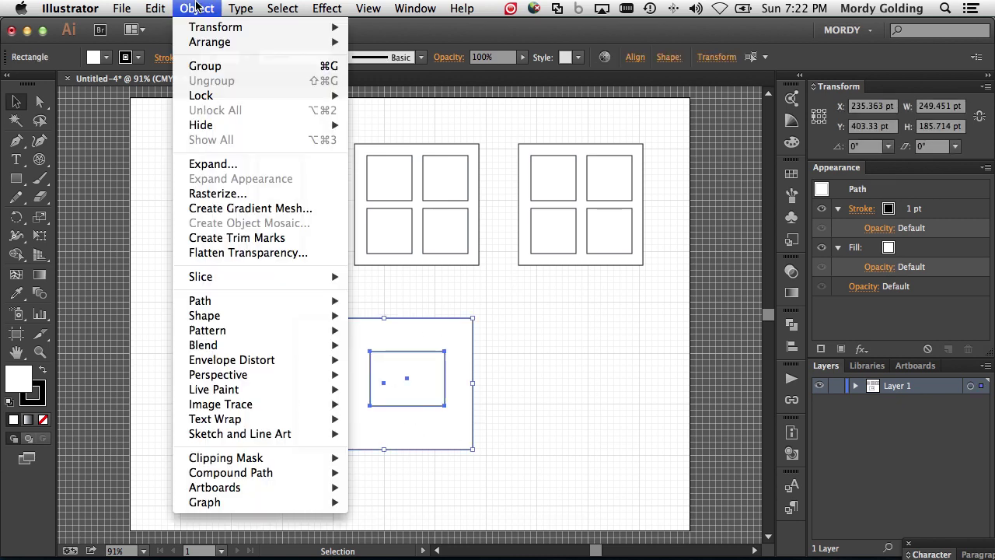
mouse_move(261, 475)
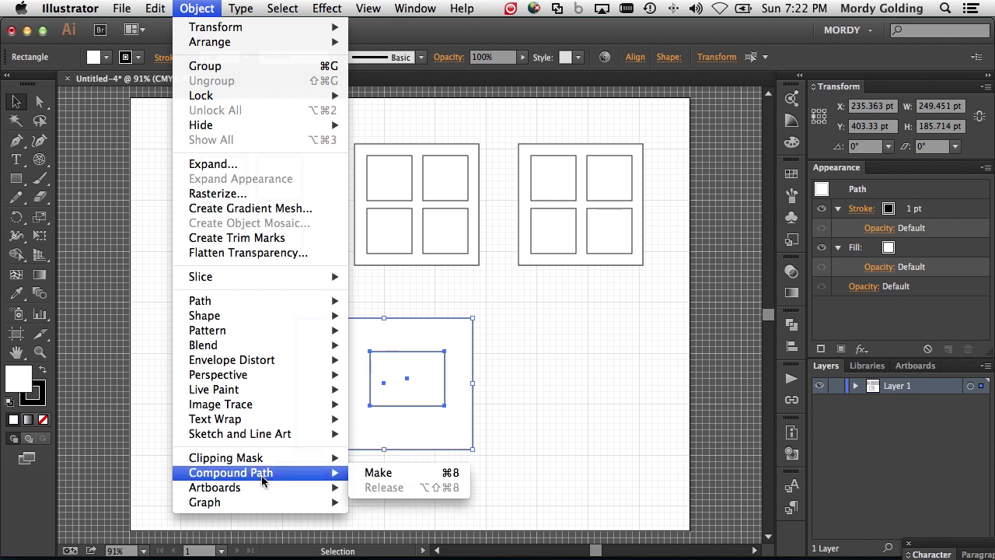
left_click(459, 478)
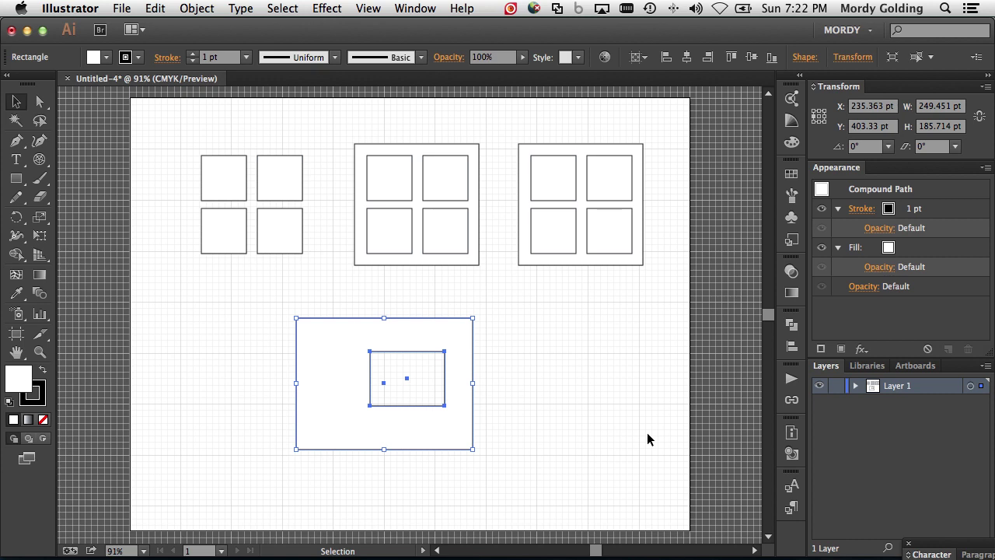
key("super+alt")
left_click(196, 9)
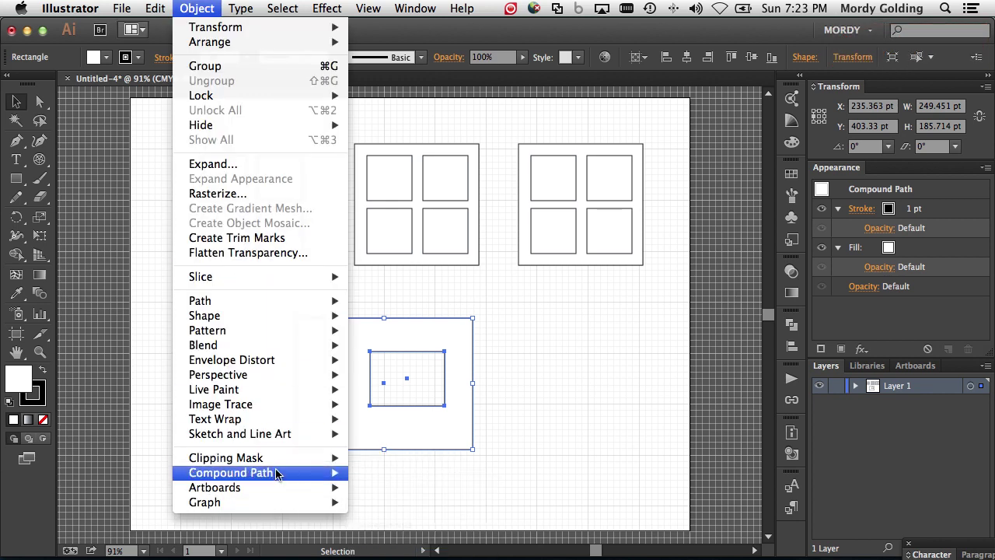
mouse_move(277, 474)
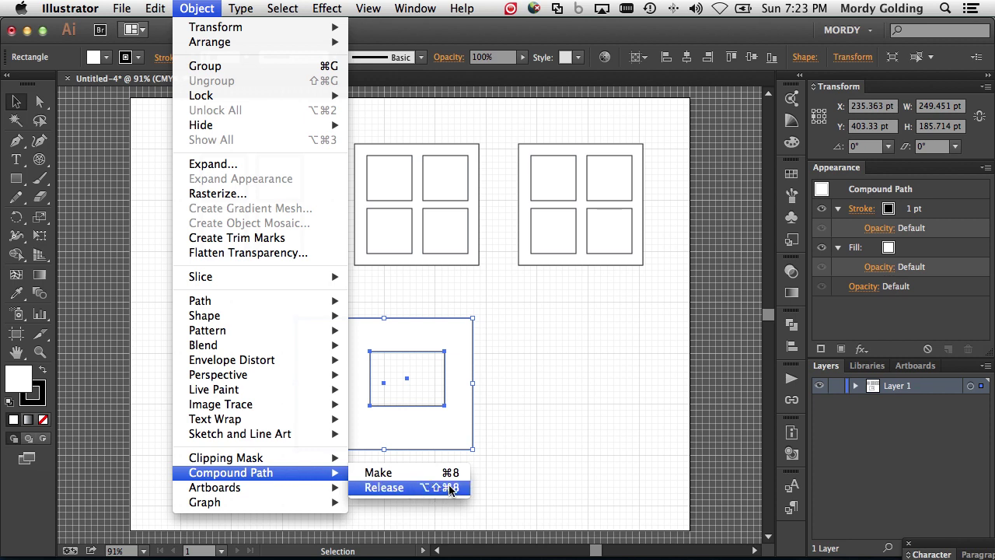
left_click(490, 482)
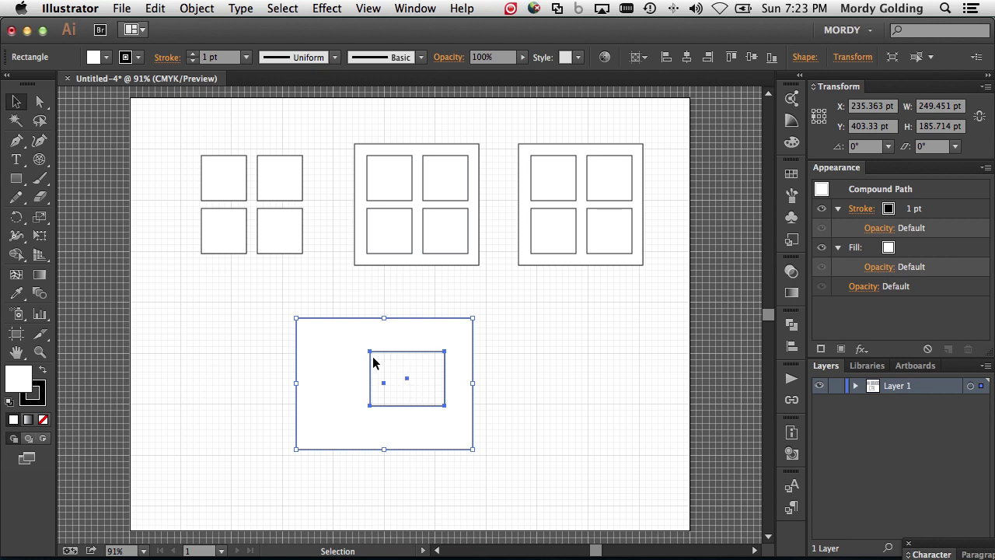
Release the compound path made from the two nested rectangles back into separate paths
left_click(322, 294)
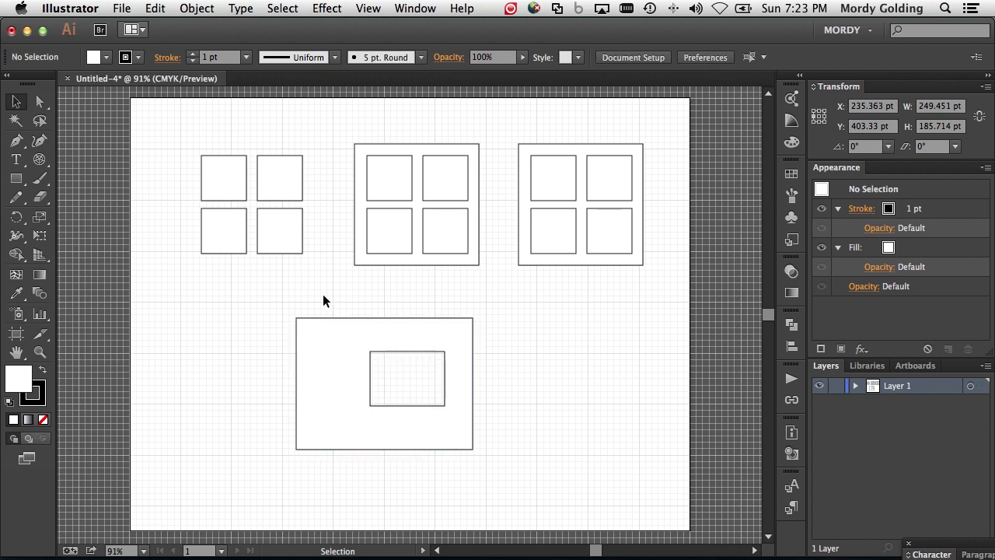
left_click(327, 344)
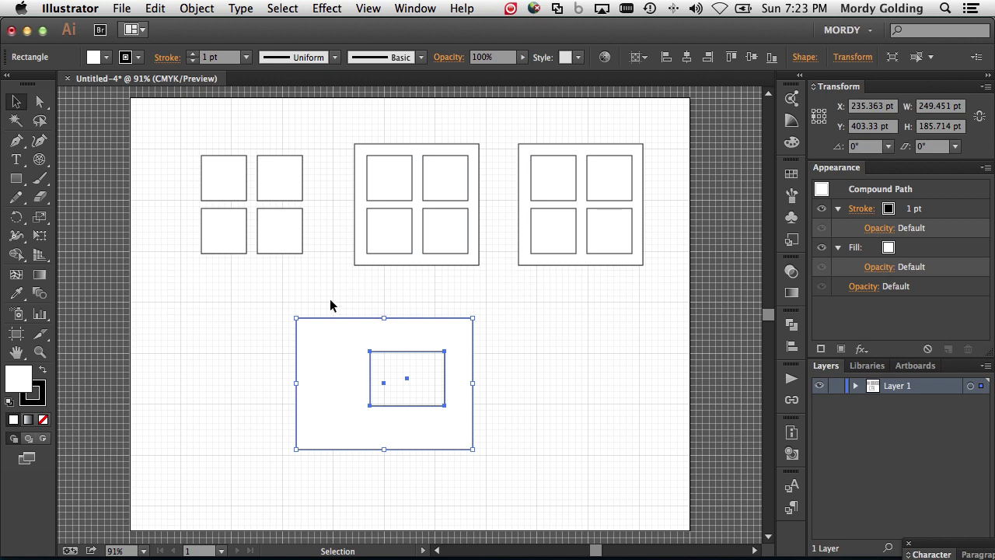
key("super+alt+shift+8")
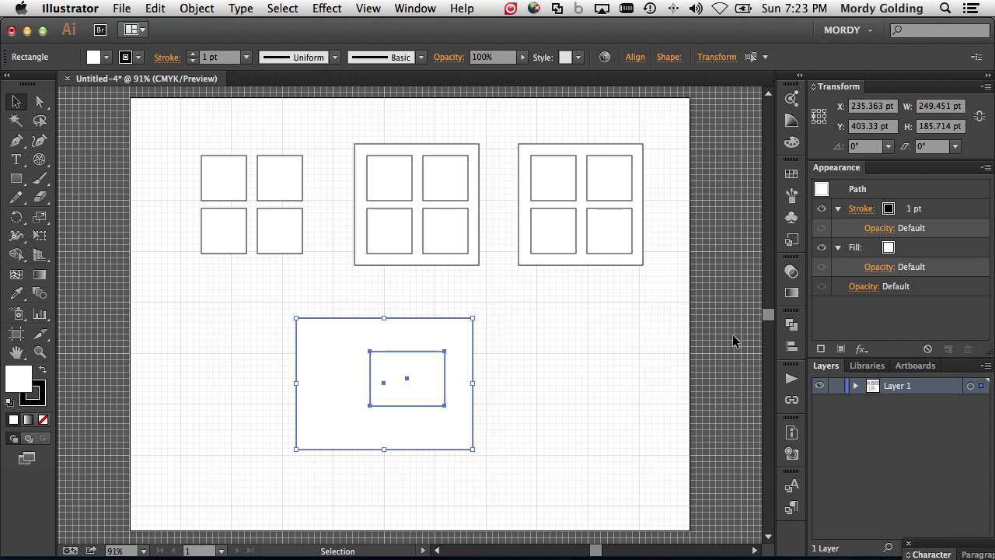
Subtract the inner rectangle from the outer one with the Pathfinder Minus Front operation
left_click(791, 326)
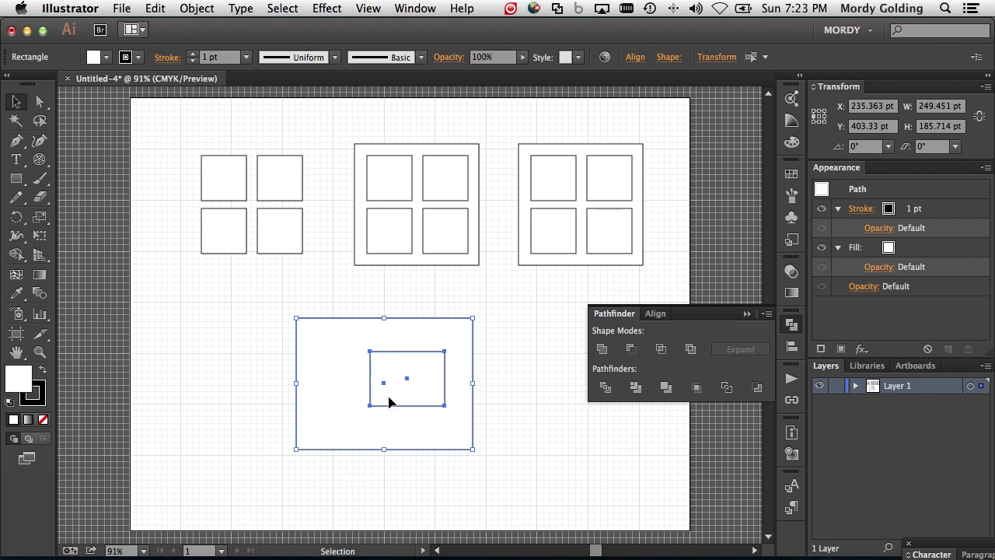
left_click(631, 350)
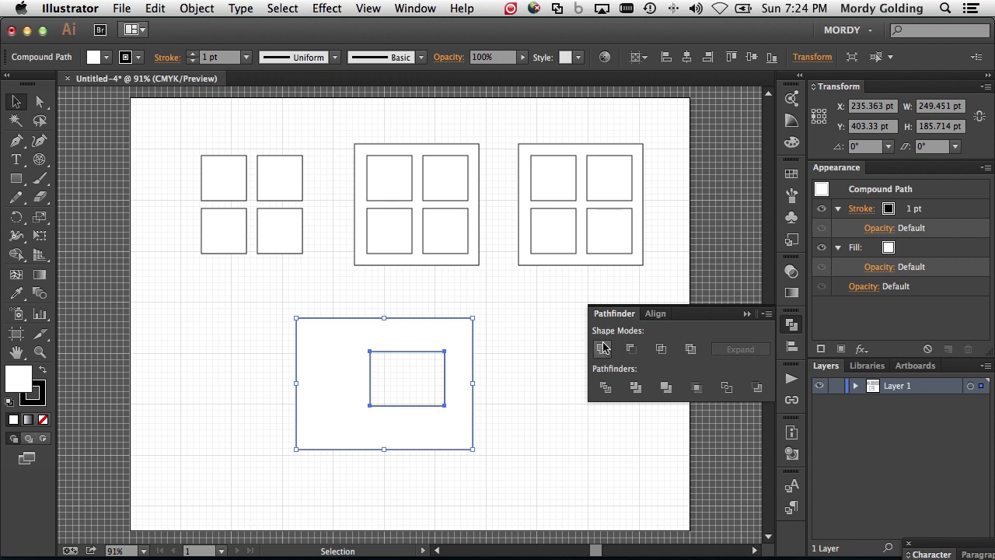
left_click(527, 340)
Draw two overlapping rectangles beside the compound path, about 122 by 120 pt and about 119 by 133 pt
key("space")
mouse_move(524, 344)
left_mouse_down()
mouse_move(358, 326)
mouse_move(383, 332)
mouse_move(475, 406)
left_mouse_up()
left_click(16, 178)
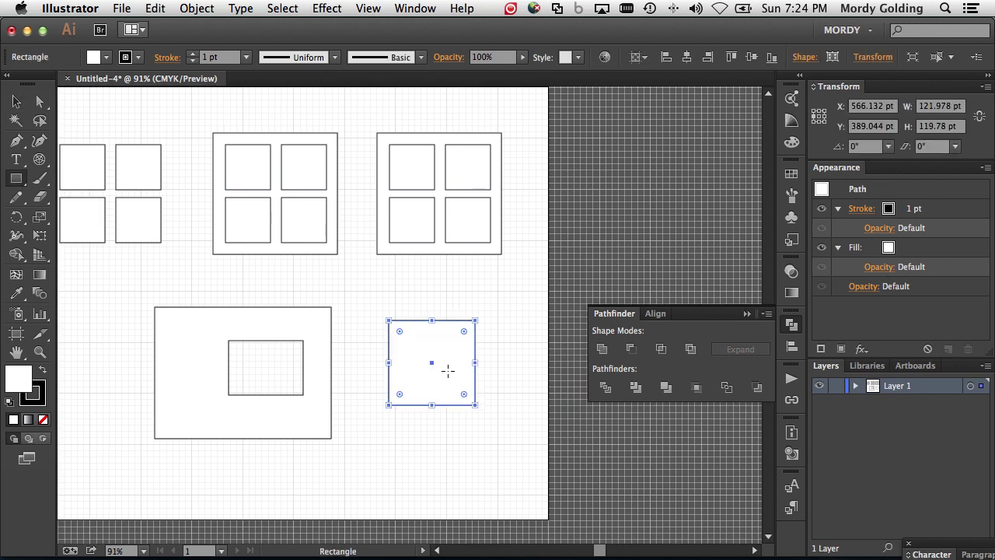
left_click_drag(431, 358, 515, 451)
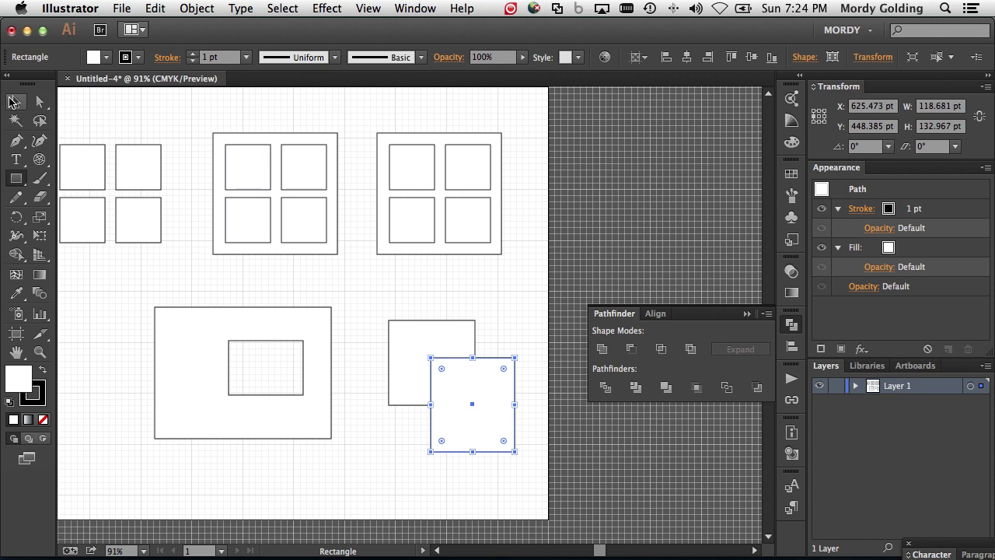
Combine the two overlapping rectangles into a live Minus Front compound shape and check it in outline view
left_click(16, 101)
left_click_drag(363, 297, 569, 491)
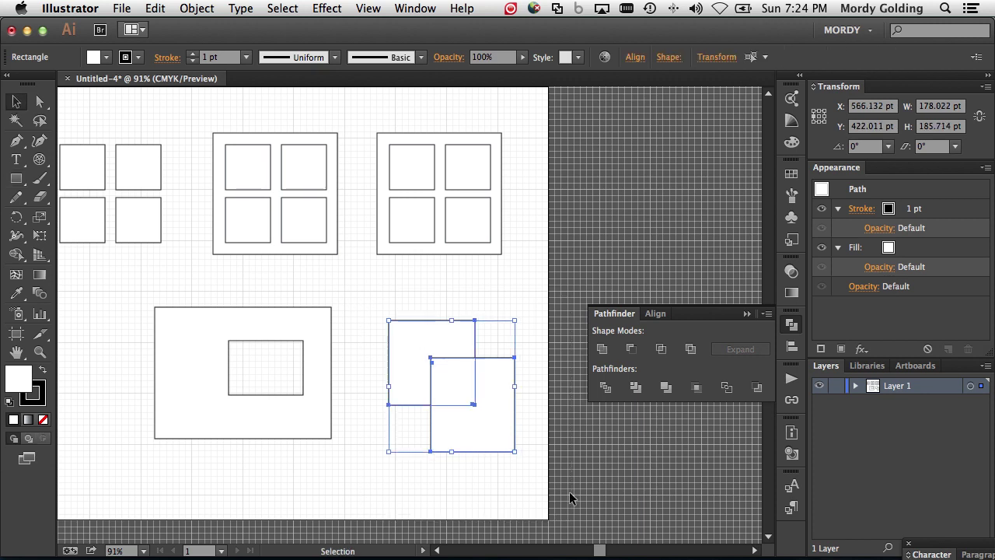
left_click(633, 351)
key("super+z")
left_click(634, 350, "alt")
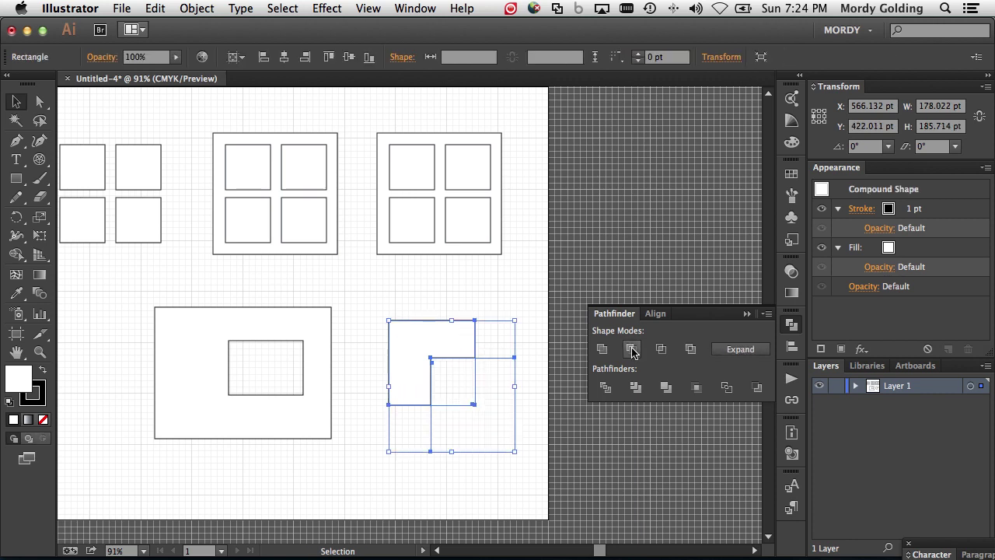
left_click(541, 325)
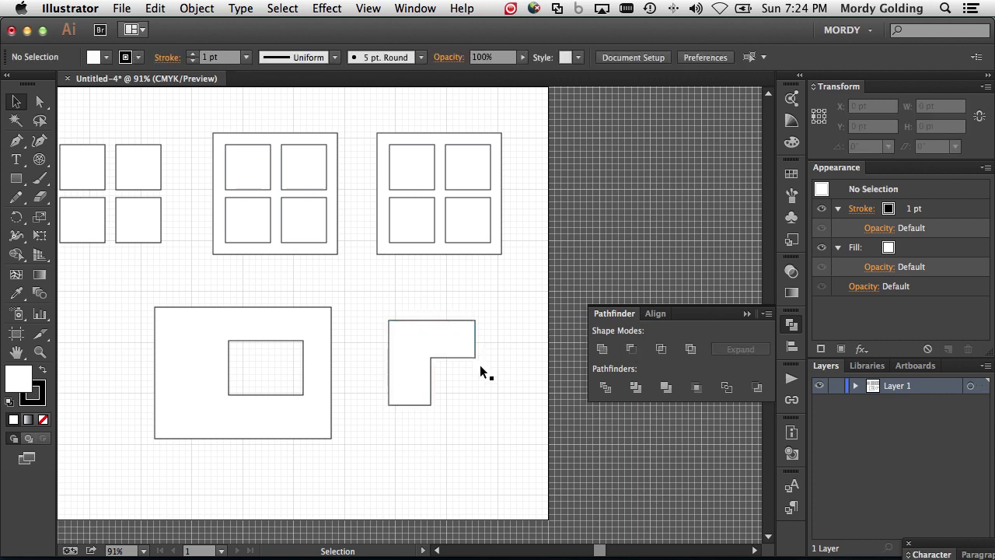
key("super+y")
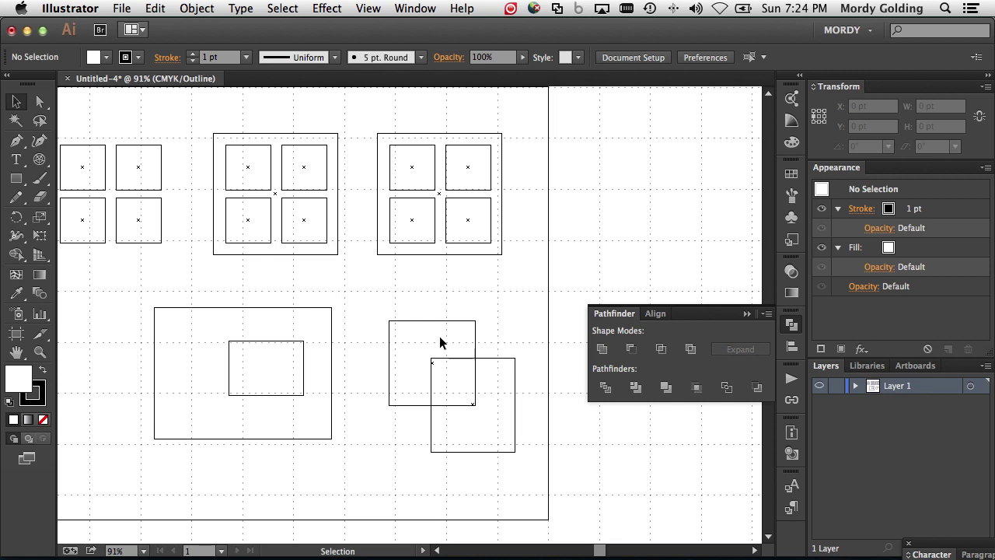
key("super+y")
Move only the subtracting rectangle of the compound shape up and to the left, to about X 594 pt, Y 418 pt
key("a")
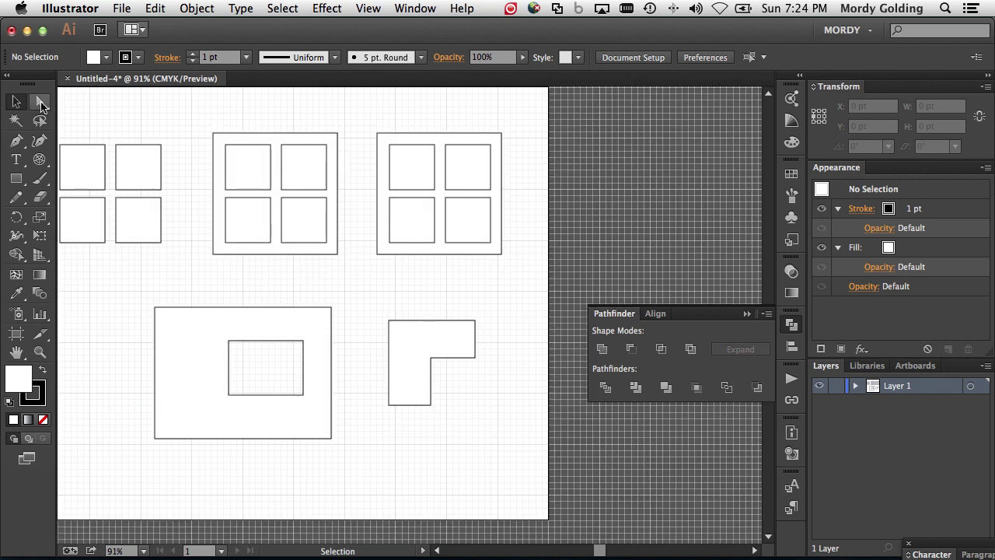
left_click(486, 363, "alt")
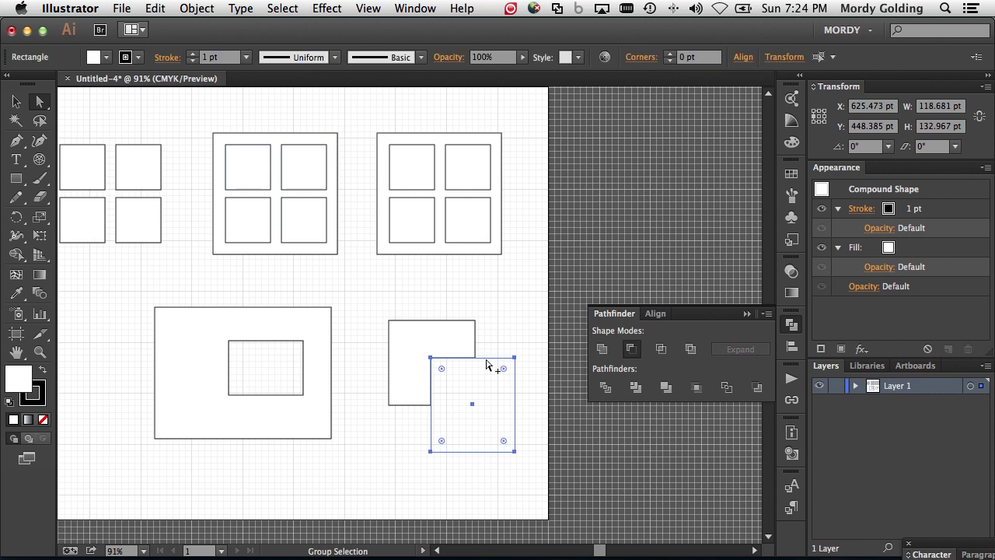
left_click_drag(486, 362, 476, 340)
key("Left")
key("Left")
key("Left")
key("Left")
key("Left")
key("Left")
key("Left")
key("Left")
key("Left")
key("Left")
key("Left")
key("Left")
key("Left")
key("Left")
key("Left")
key("Left")
key("Left")
key("Left")
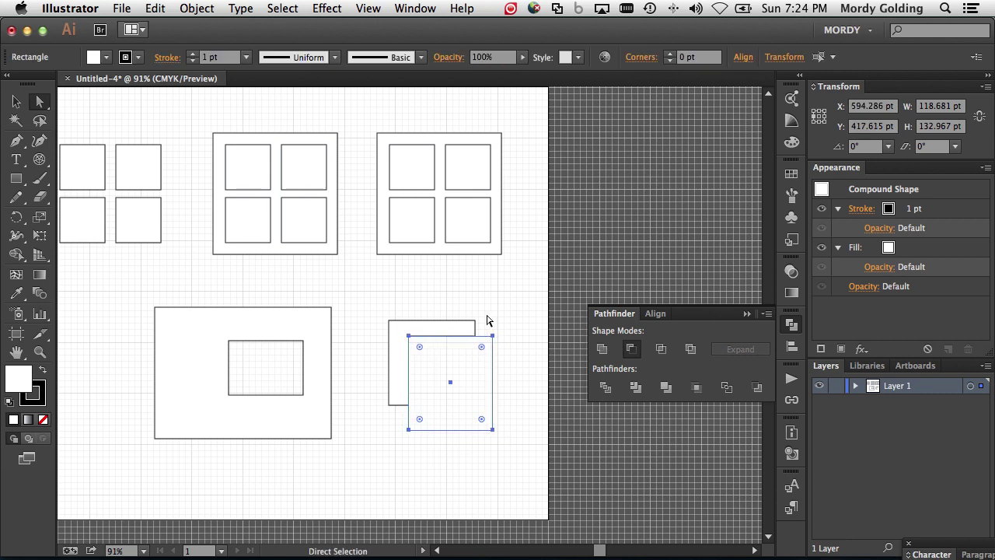
left_click(487, 320)
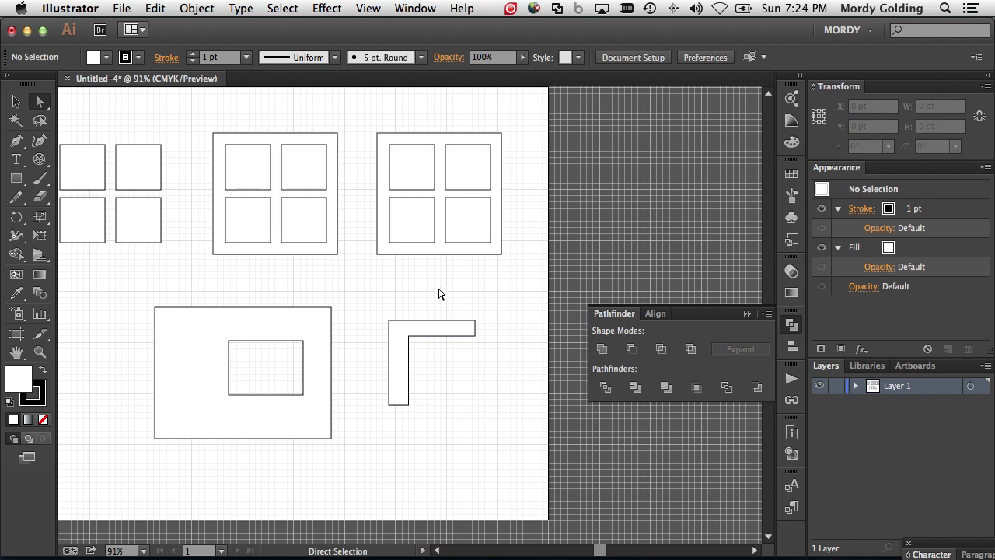
Compare how the nested-rectangle compound path and the L-shaped compound shape are structured within Layer 1
left_click(17, 101)
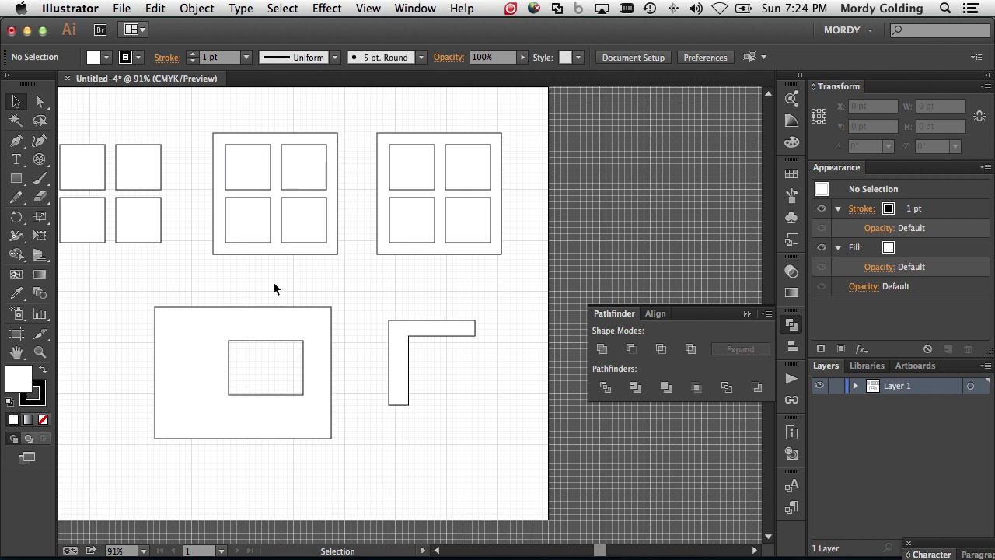
left_click(323, 309)
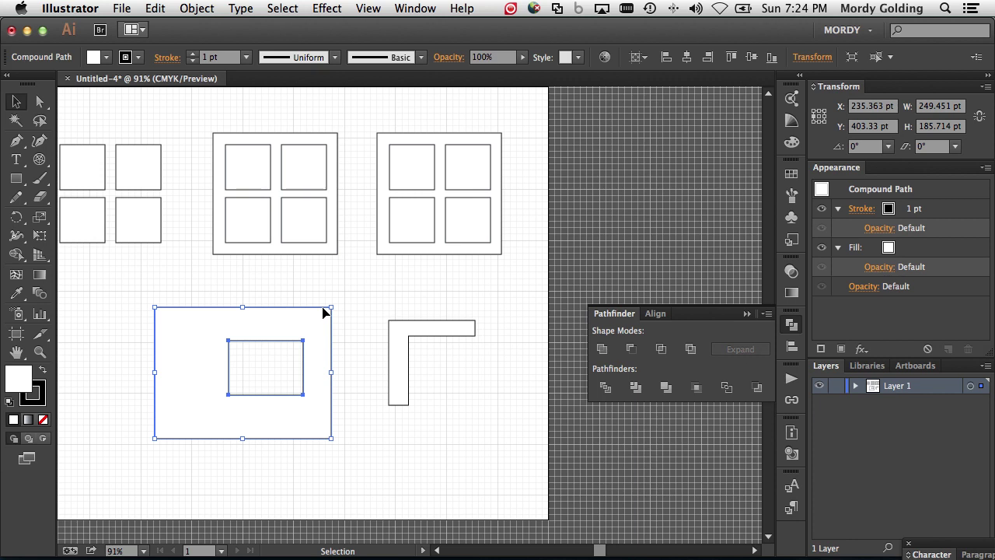
left_click(856, 386)
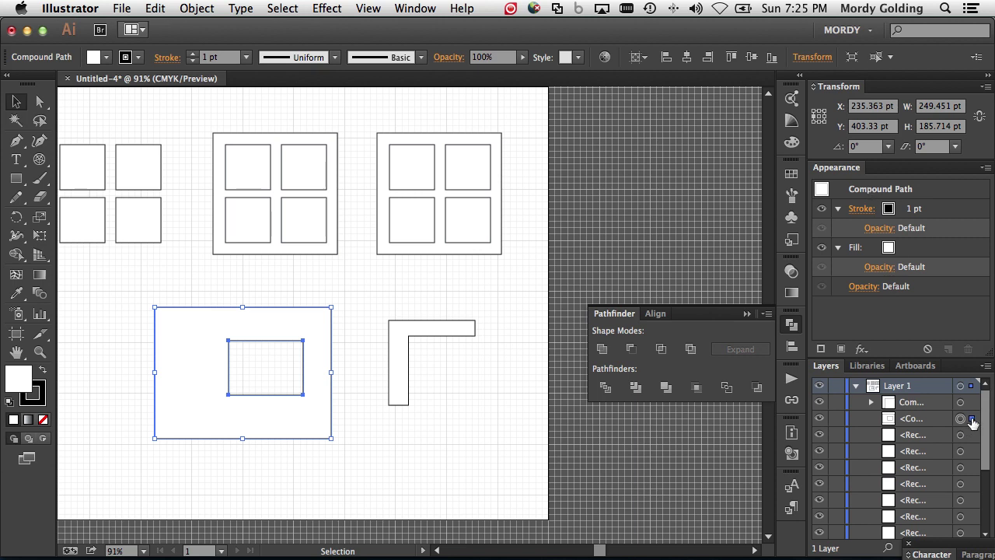
left_click(433, 327)
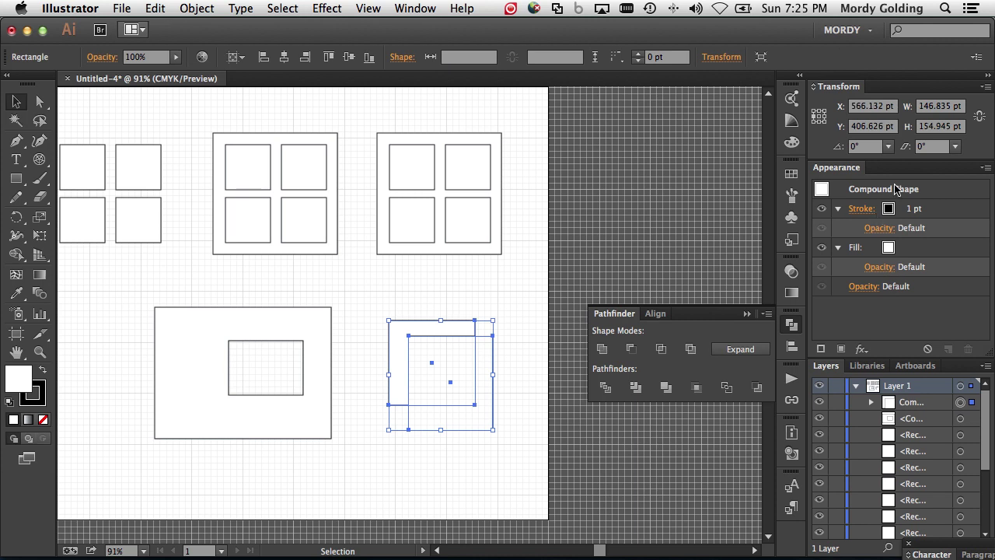
left_click(871, 403)
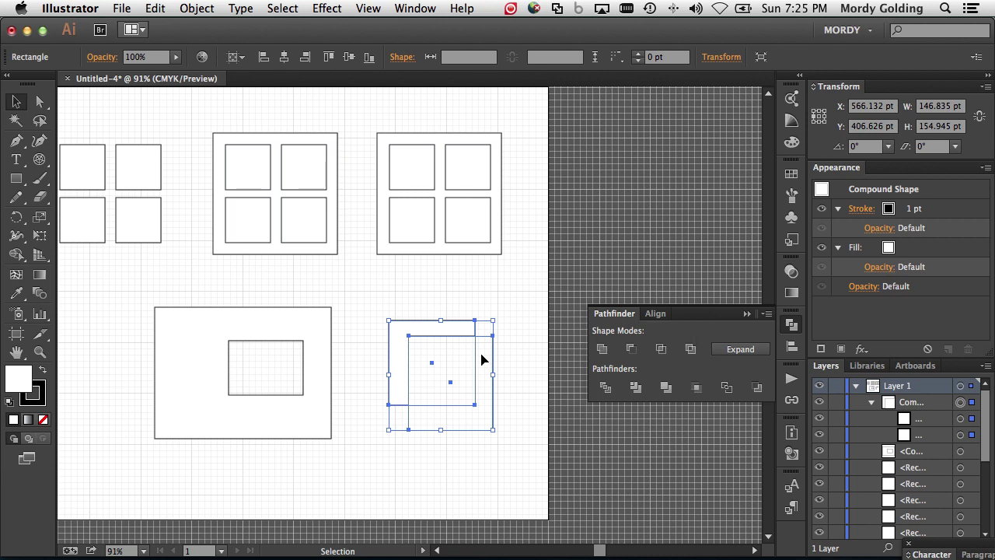
left_click(530, 361)
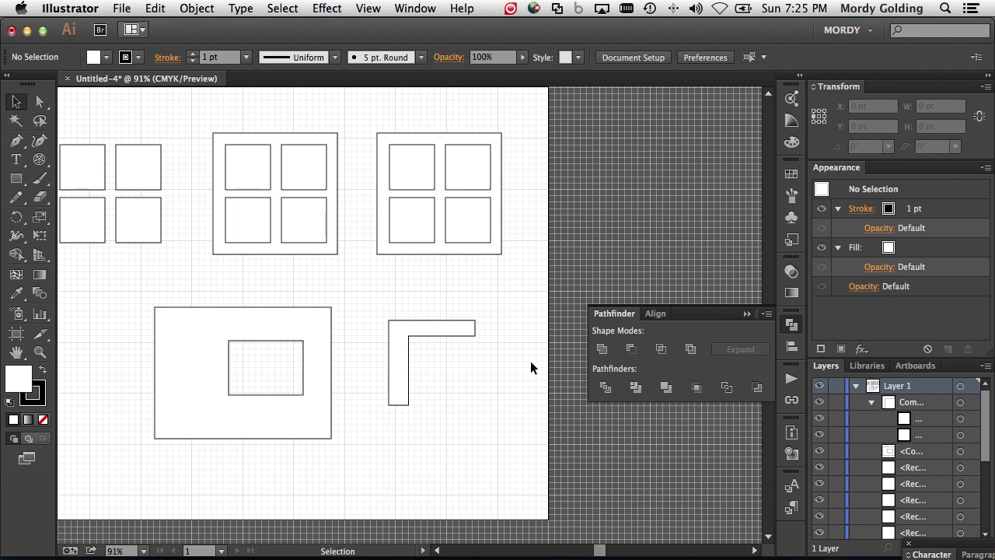
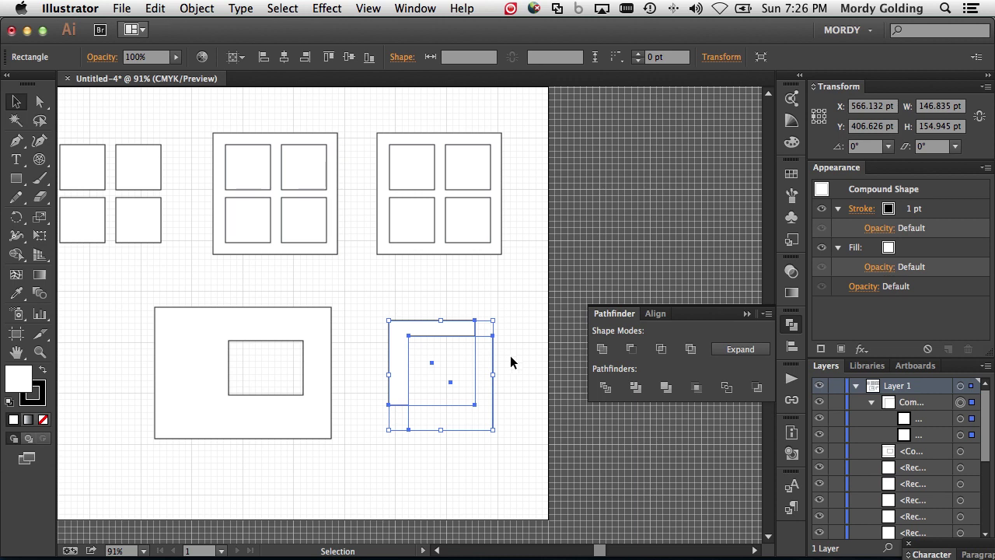
Isolate the compound shape, shrink its subtracting rectangle slightly, and exit isolation mode
double_click(476, 331)
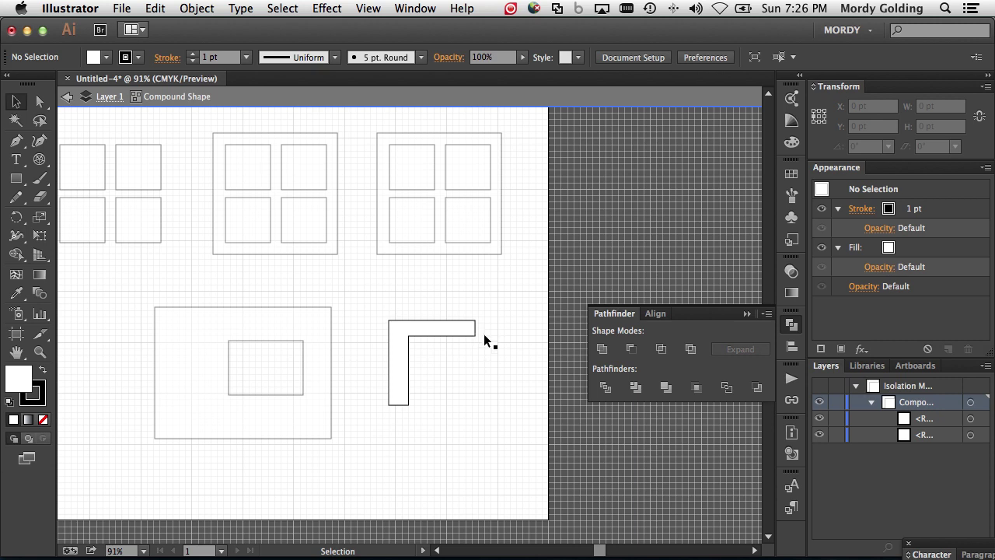
left_click(483, 343)
left_click_drag(483, 343, 482, 350)
double_click(487, 327)
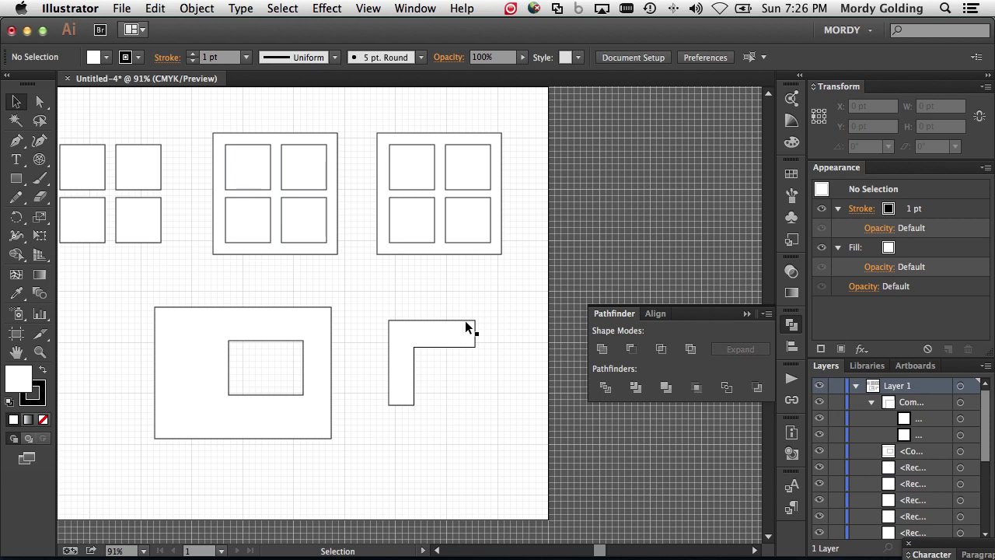
Expand the L-shaped compound shape into a regular path and hide the bounding box
left_click(466, 321)
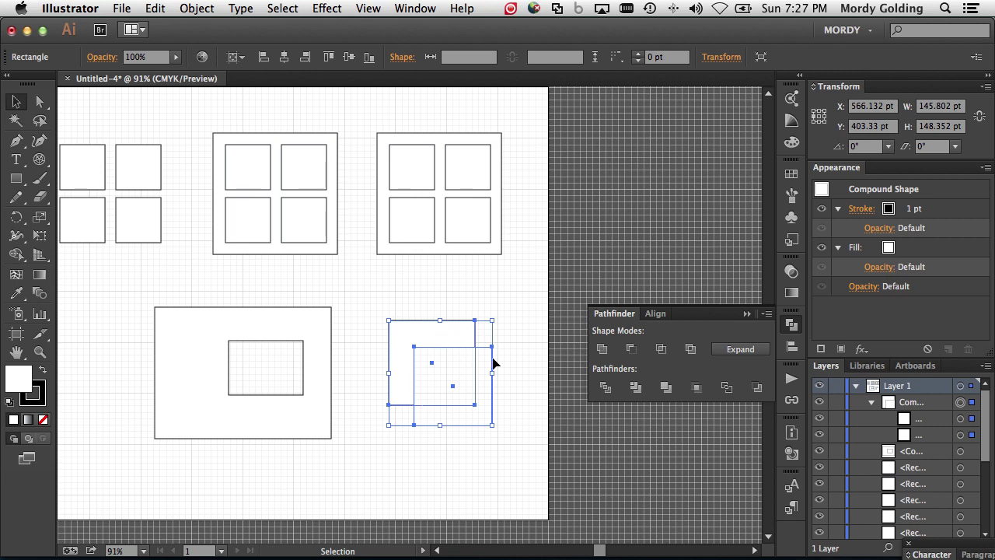
left_click(750, 351)
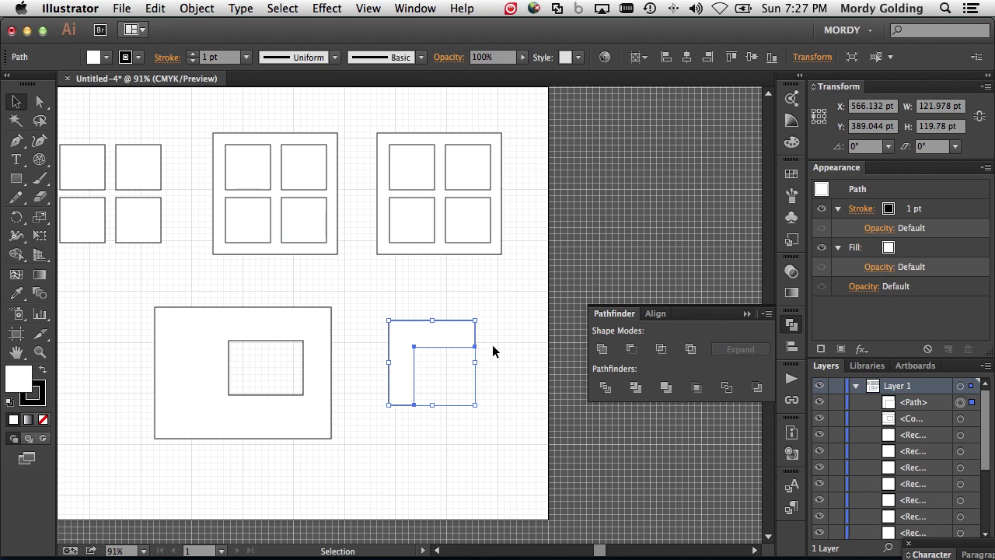
key("super+shift+b")
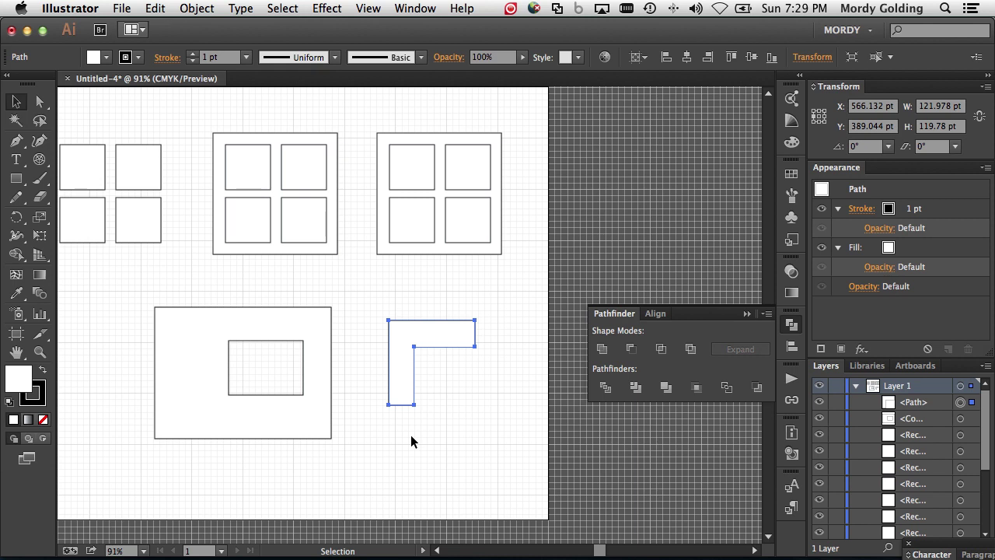
Delete the L-shaped path and draw two overlapping rectangles in its place, together spanning about 173 by 176 pt
left_click(382, 311)
left_click_drag(368, 301, 525, 441)
key("Delete")
left_click(15, 178)
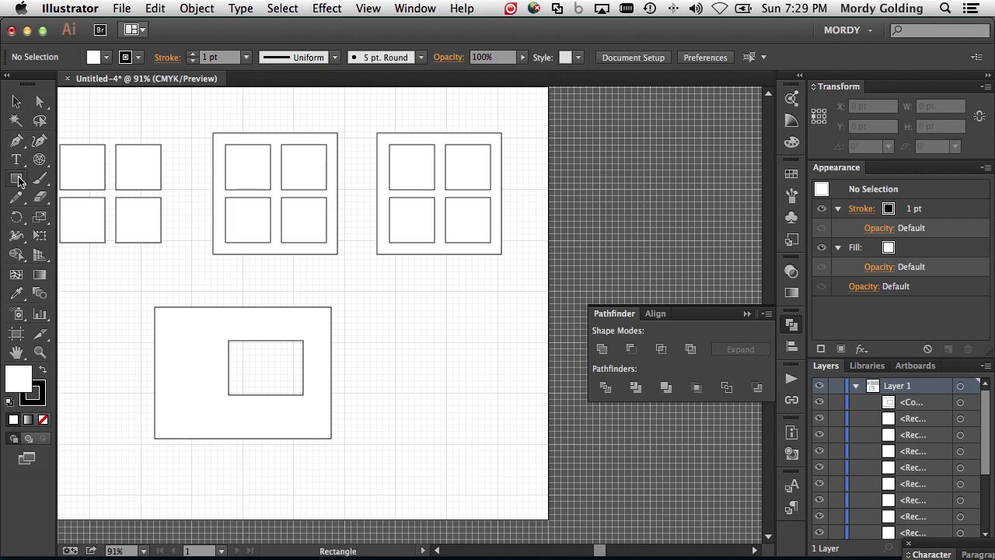
left_click_drag(413, 307, 507, 389)
left_click_drag(458, 339, 536, 432)
Compare a plain Minus Front with a live Minus Front compound shape on the two overlapping rectangles, keeping the live version
left_click(16, 101)
left_click_drag(382, 279, 580, 481)
left_click(631, 350)
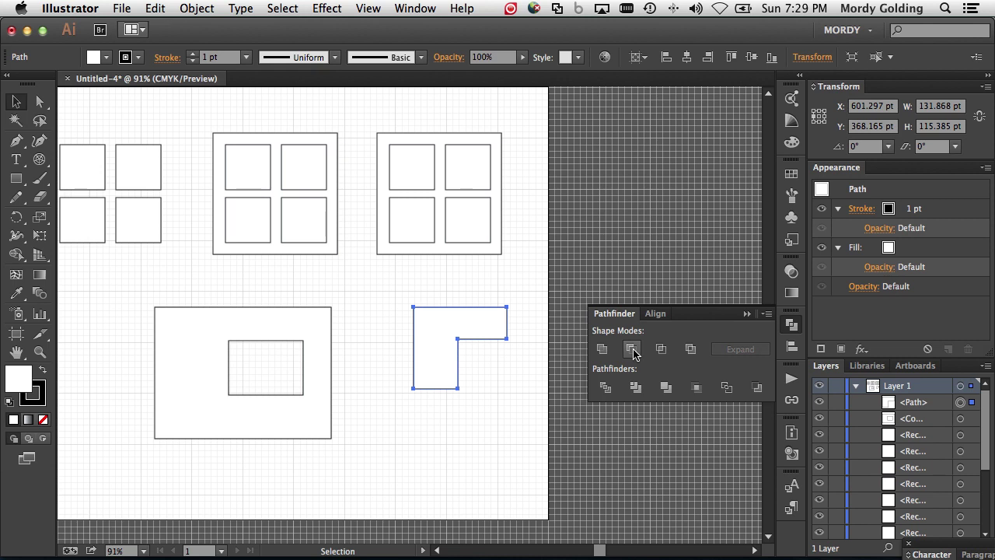
key("super+z")
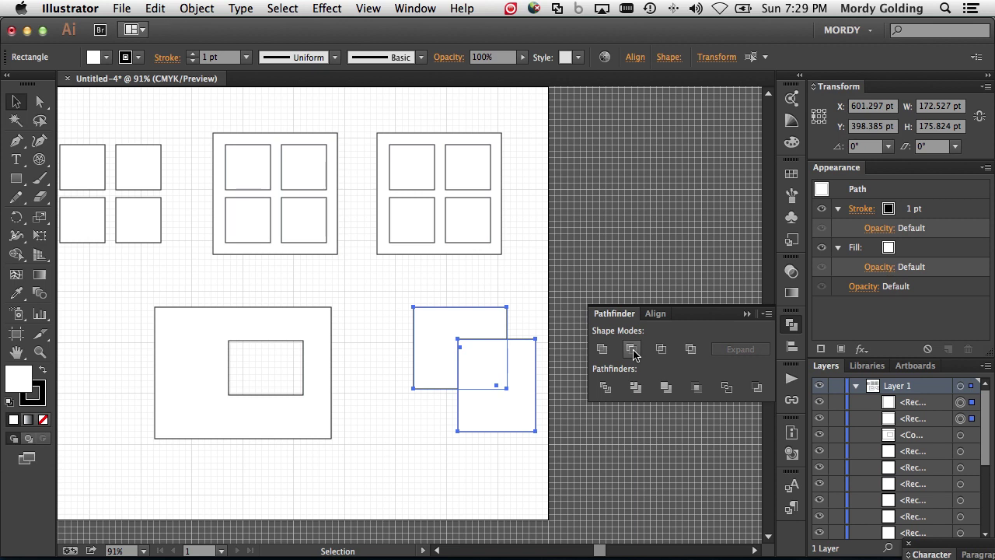
left_click(633, 350, "alt")
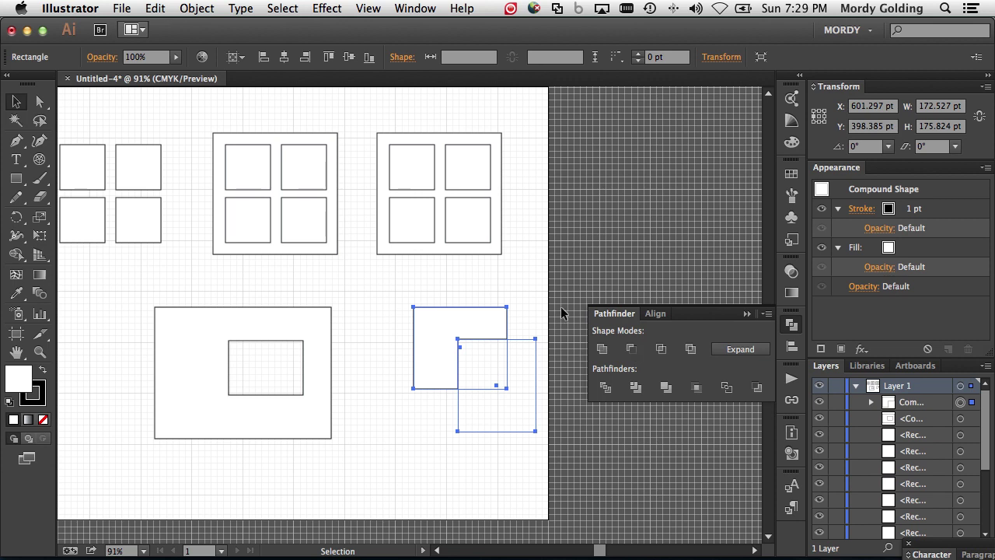
Delete the L-shaped compound shape and the nested-rectangle compound path below the windows
left_click(526, 301)
left_click_drag(394, 300, 579, 435)
key("Delete")
left_click(267, 326)
left_click_drag(260, 318, 462, 326)
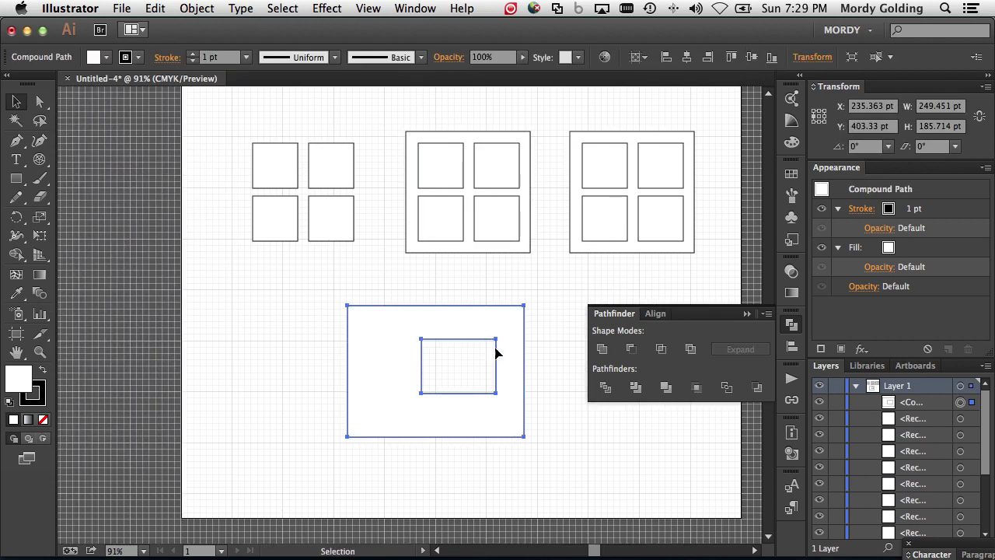
left_click(356, 285)
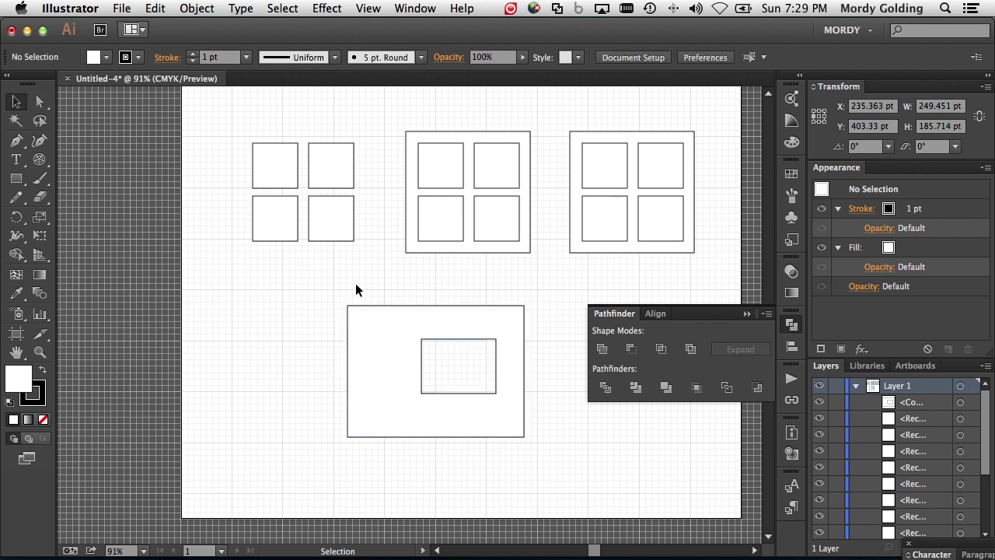
left_click_drag(345, 283, 463, 428)
key("Delete")
Draw a rectangle about 292 by 209 pt below the windows, with a smaller one about 121 by 115 pt inside it
left_click(15, 178)
left_click_drag(328, 323, 534, 471)
left_click_drag(431, 346, 517, 428)
left_click(15, 101)
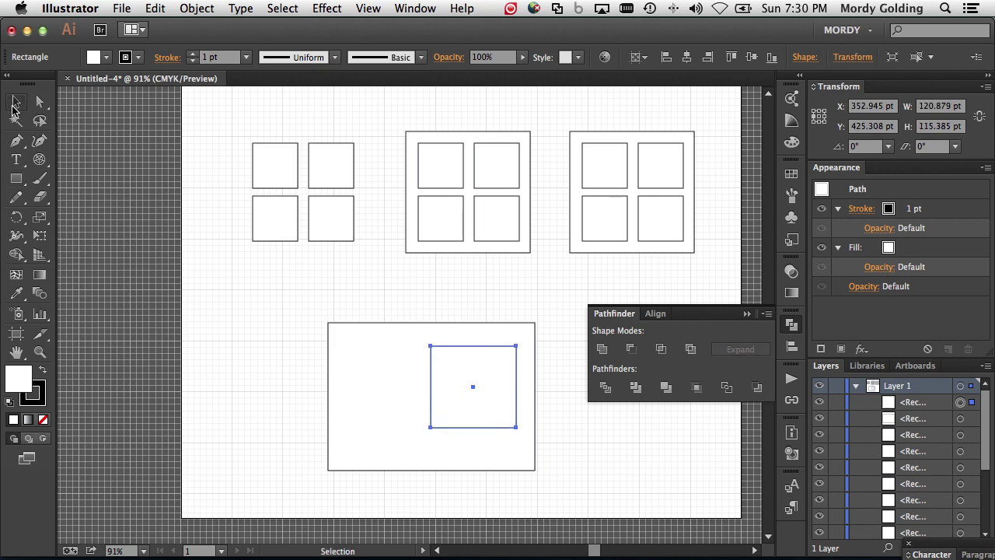
left_click(311, 303)
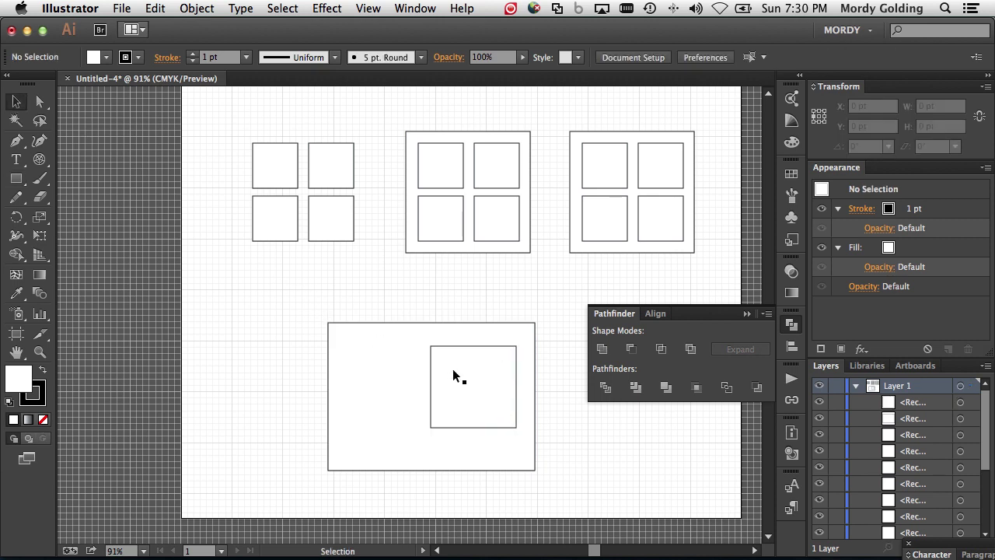
Cut the smaller rectangle out of the newly drawn larger one with Minus Front and select the resulting compound path
left_click_drag(297, 295, 620, 499)
left_click(630, 350)
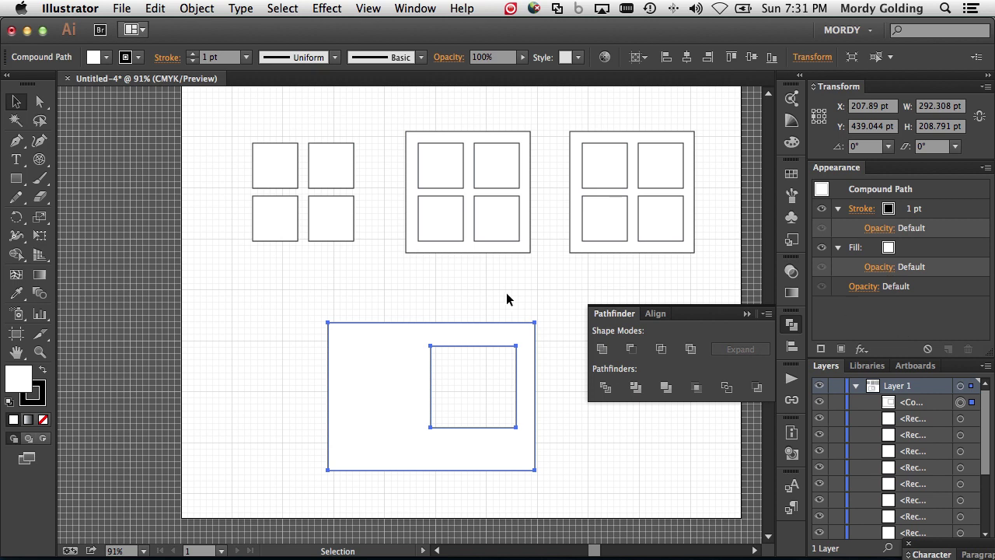
left_click(464, 287)
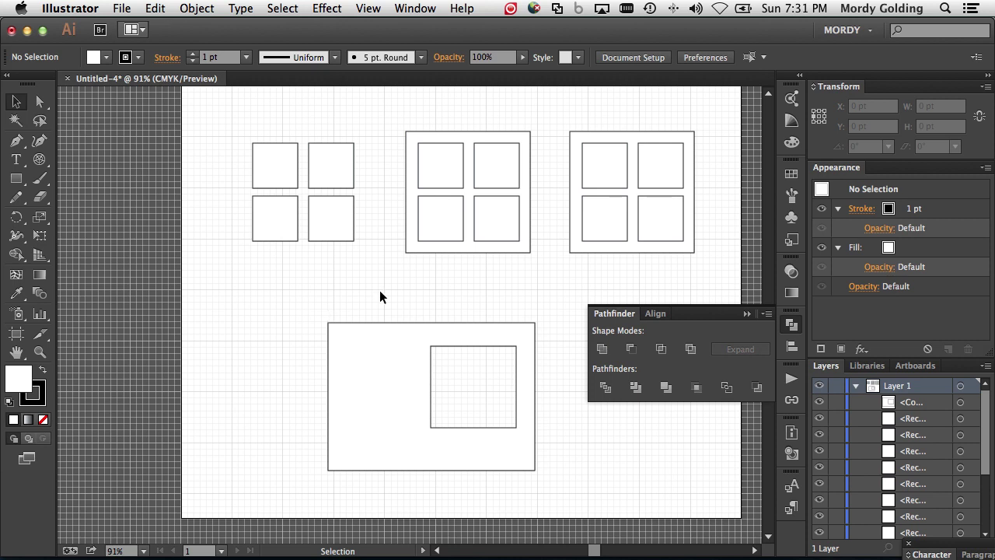
left_click(402, 339)
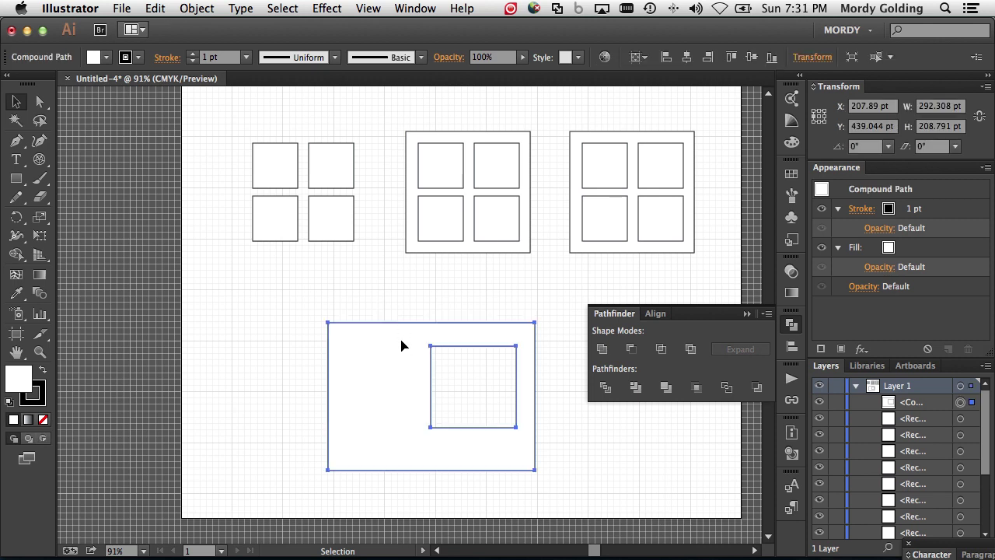
Deselect the compound path and create a new document
left_click(361, 288)
key("super+n")
key("Escape")
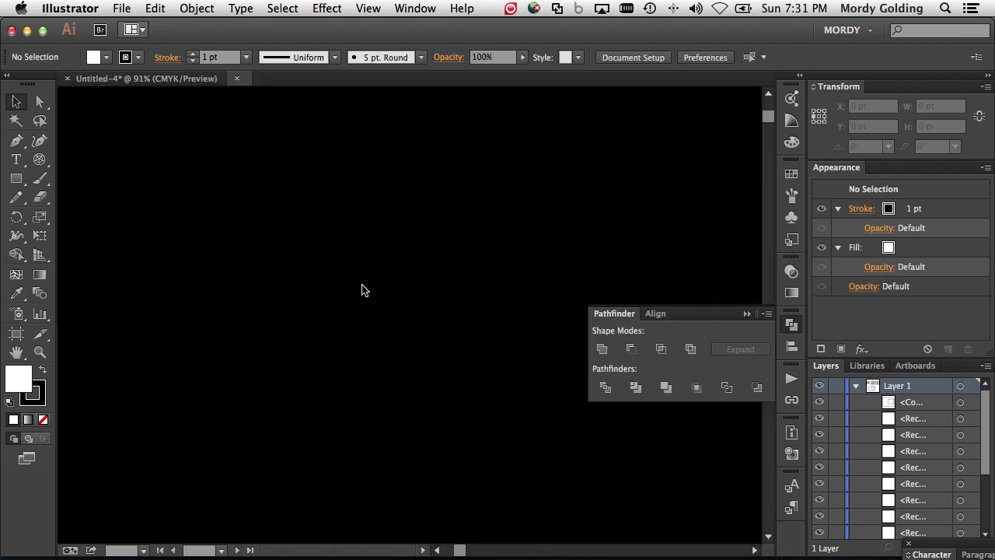
Draw two separate rectangles side by side in the upper part of the artboard, the first about 162 by 136 pt
left_click(16, 178)
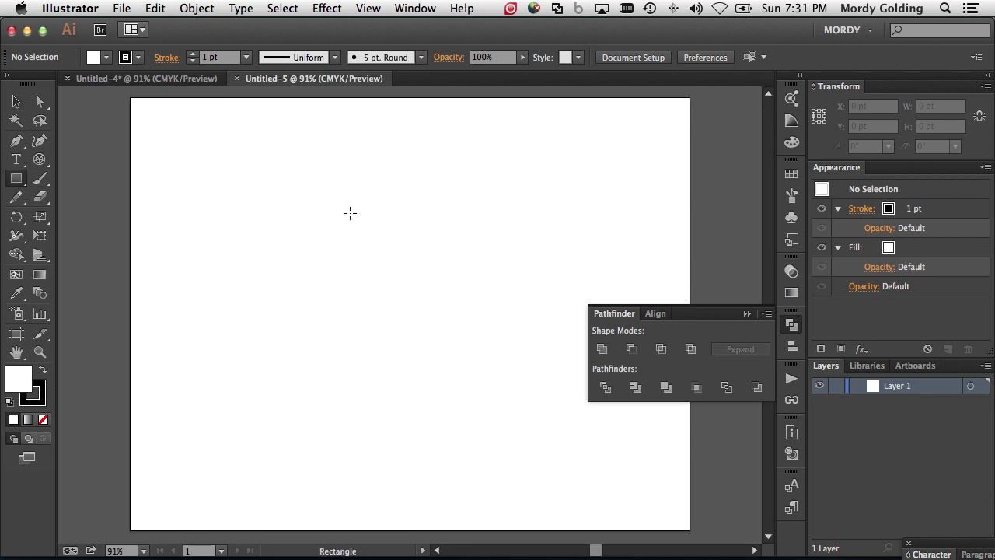
left_click_drag(231, 165, 345, 260)
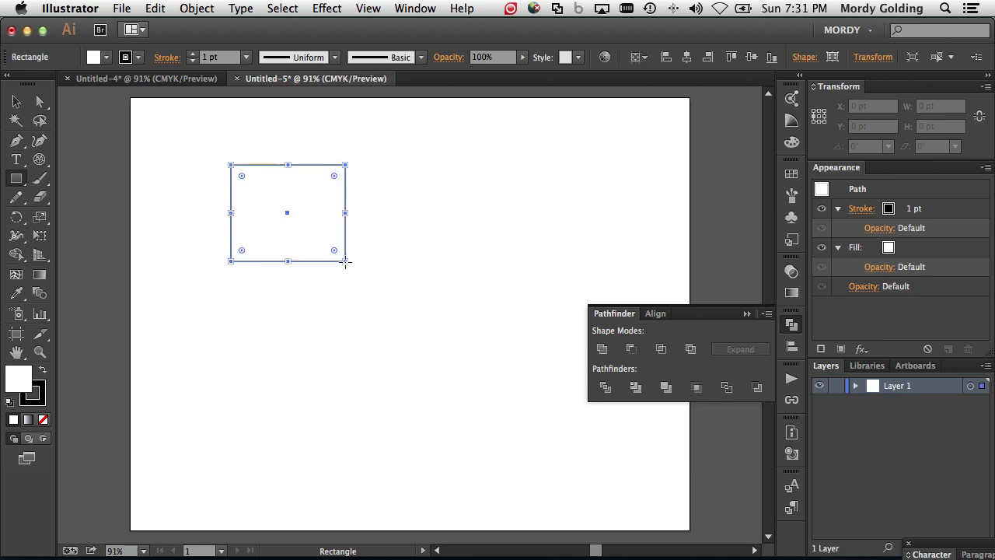
left_click(15, 102)
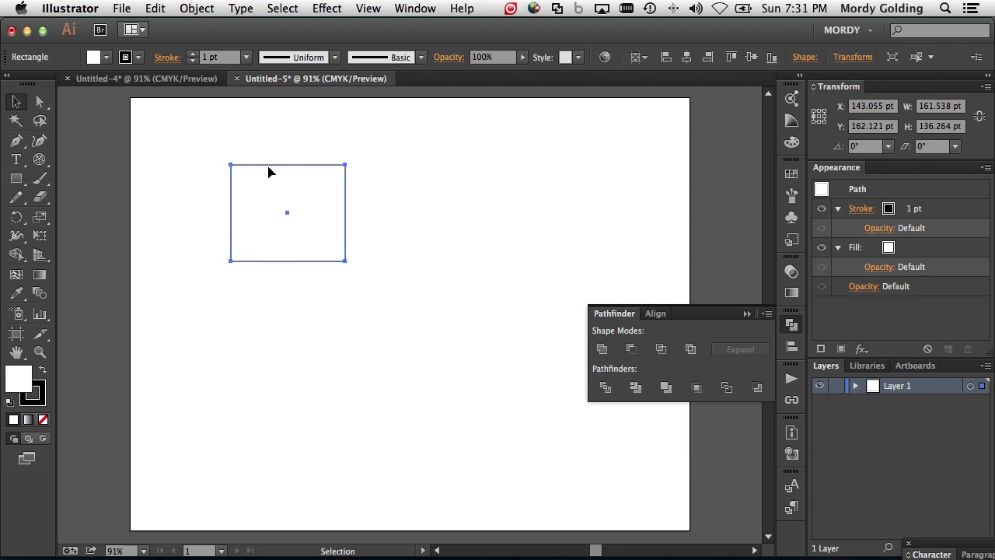
left_click(19, 180)
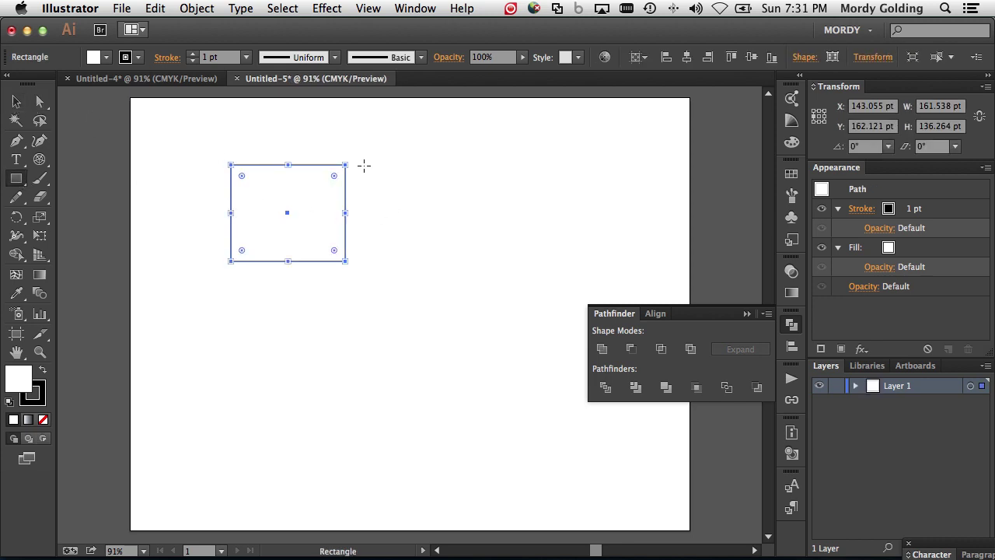
left_click_drag(358, 165, 442, 257)
Draw a rectangle about 203 by 137 pt below them and a second one about 209 by 144 pt overlapping its lower corner
left_click_drag(241, 305, 385, 402)
mouse_move(319, 338)
left_mouse_down()
mouse_move(396, 402)
mouse_move(468, 440)
left_mouse_up()
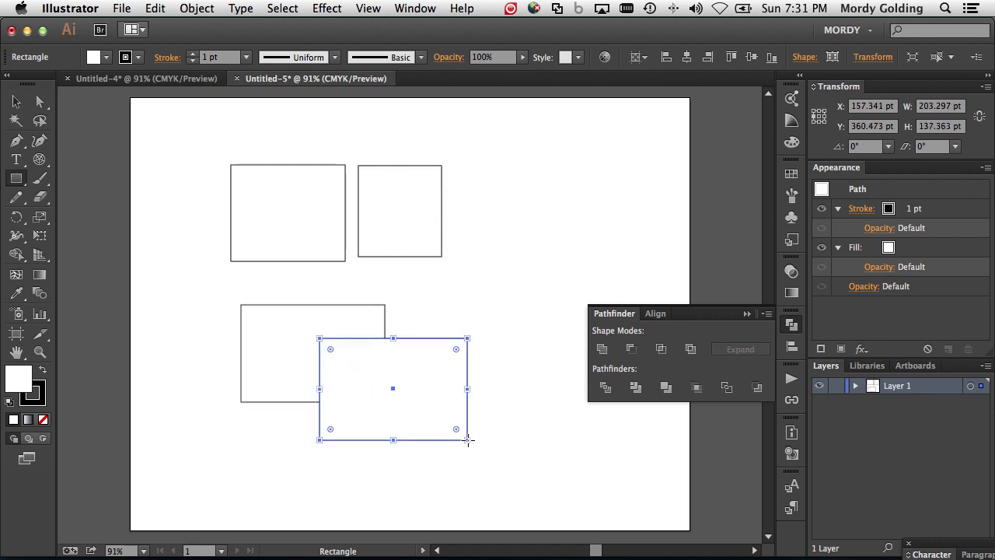
left_click(16, 102)
left_click(195, 323)
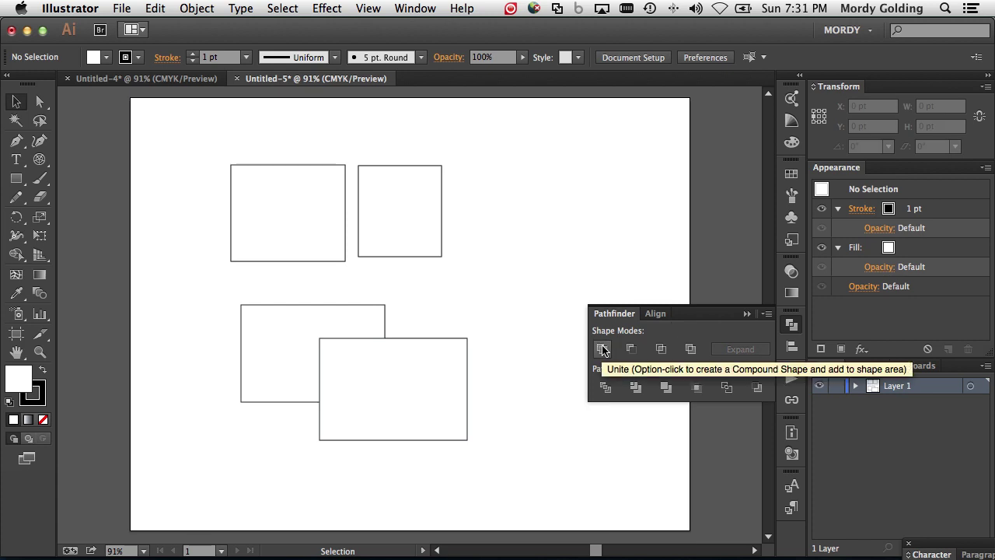
Try Unite on the two overlapping rectangles, inspect the contents of Layer 1, and undo the operation
left_click_drag(194, 290, 550, 465)
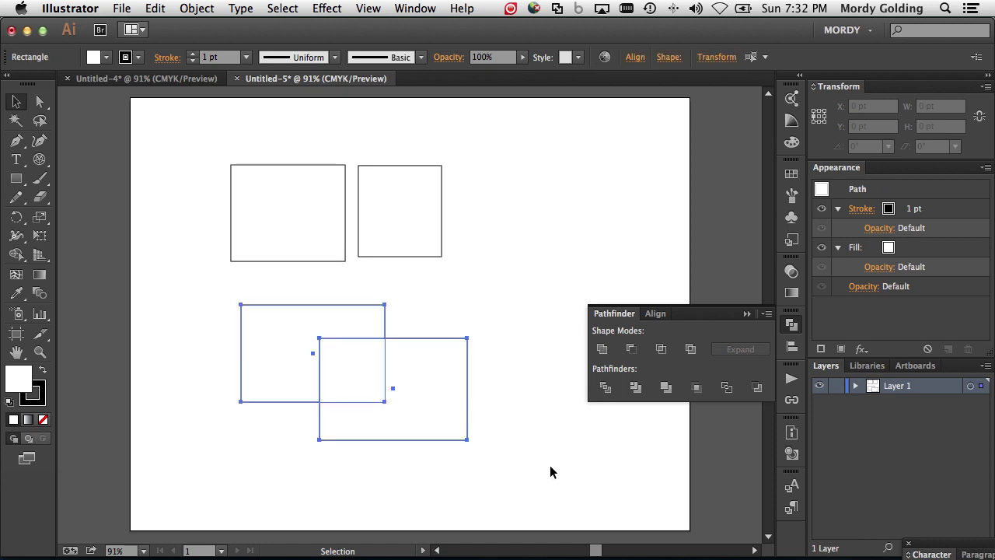
left_click(855, 386)
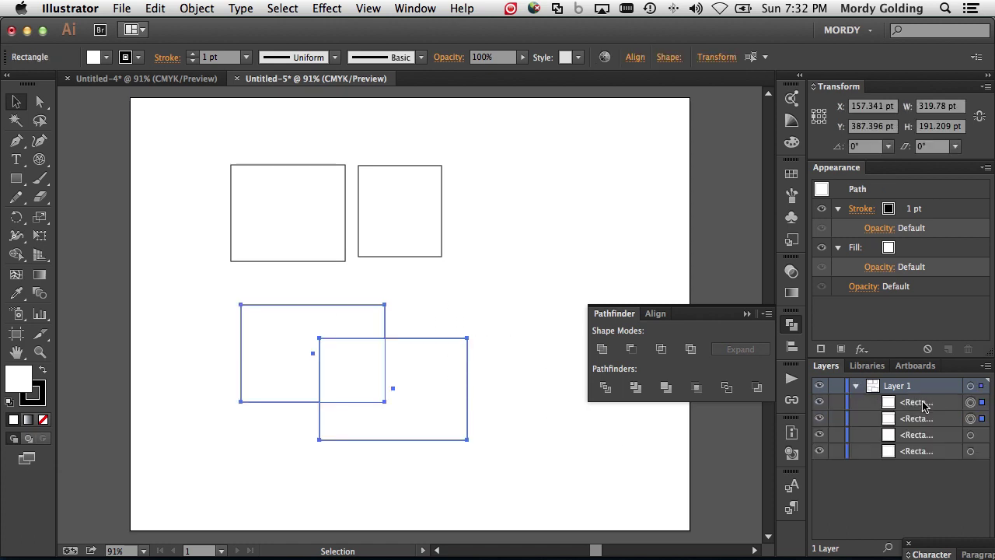
left_click(601, 350)
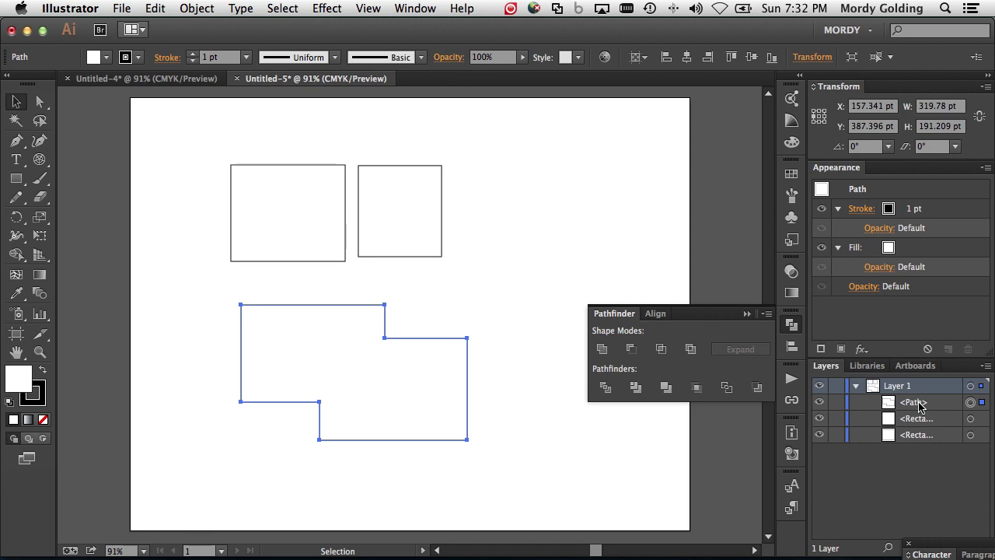
key("super+z")
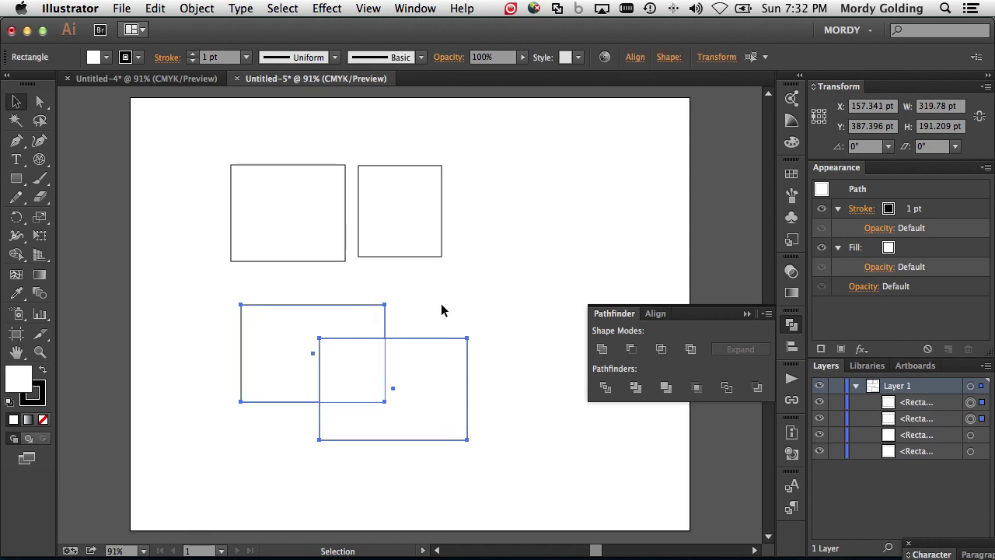
Delete the front rectangle of the overlapping pair
left_click(443, 310)
left_click(438, 392)
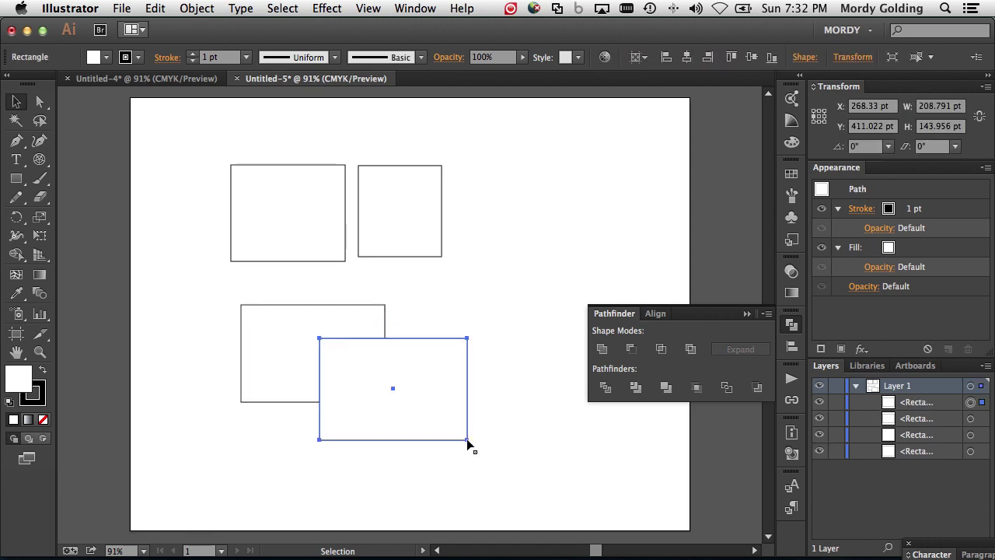
key("s")
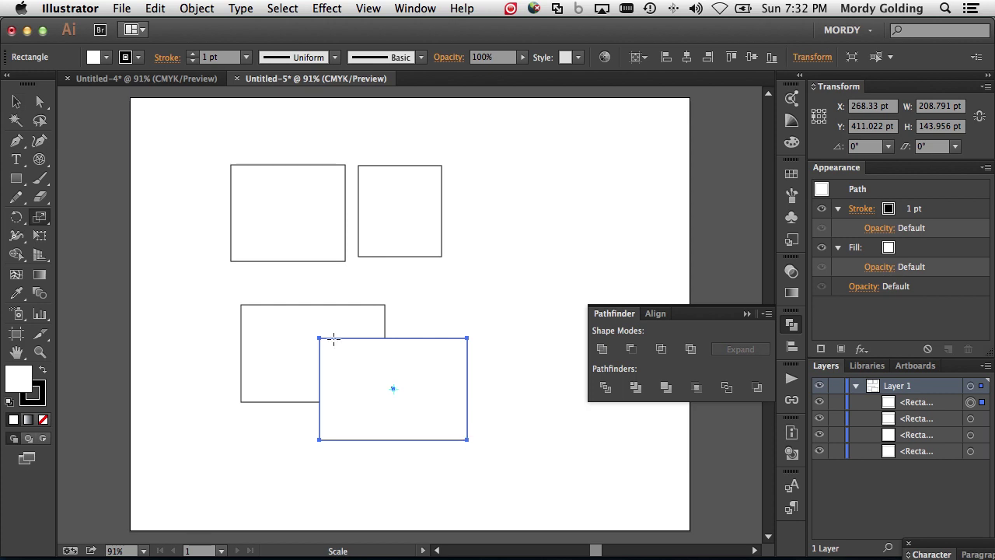
key("v")
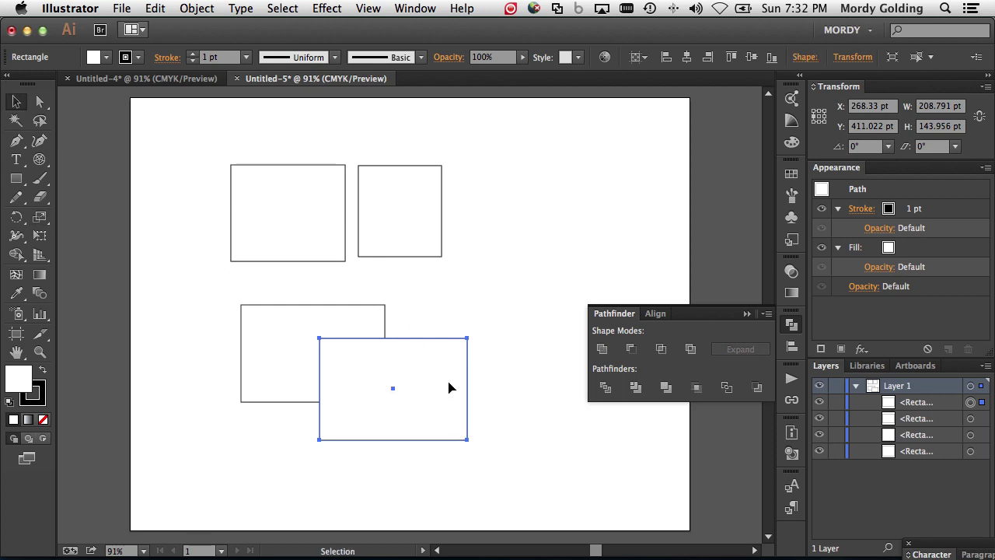
key("Delete")
Draw a small rectangle inside the remaining lower rectangle and cut it out with Minus Front
left_click(17, 179)
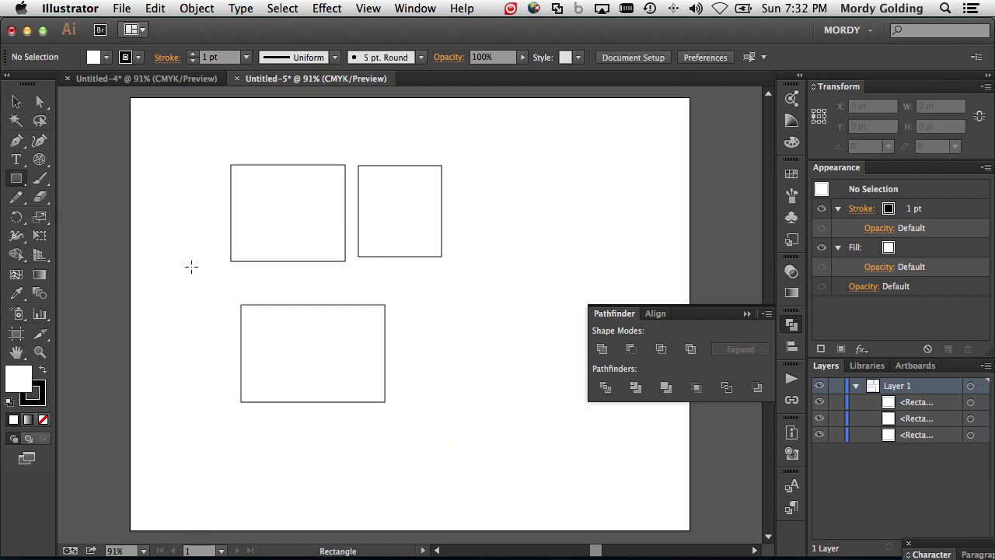
mouse_move(318, 313)
left_mouse_down()
mouse_move(382, 367)
mouse_move(370, 366)
left_mouse_up()
left_click(17, 102)
left_click_drag(200, 286, 476, 437)
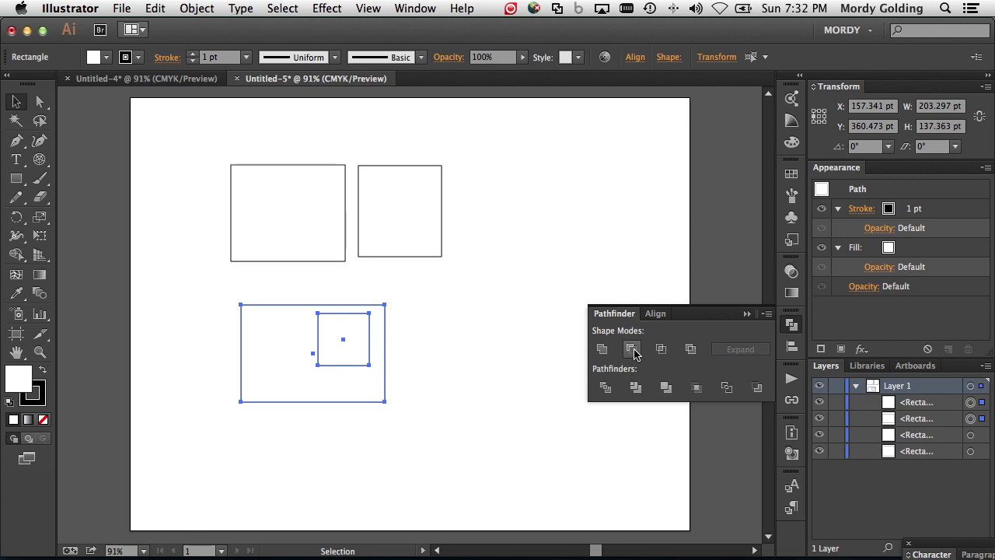
left_click(634, 351)
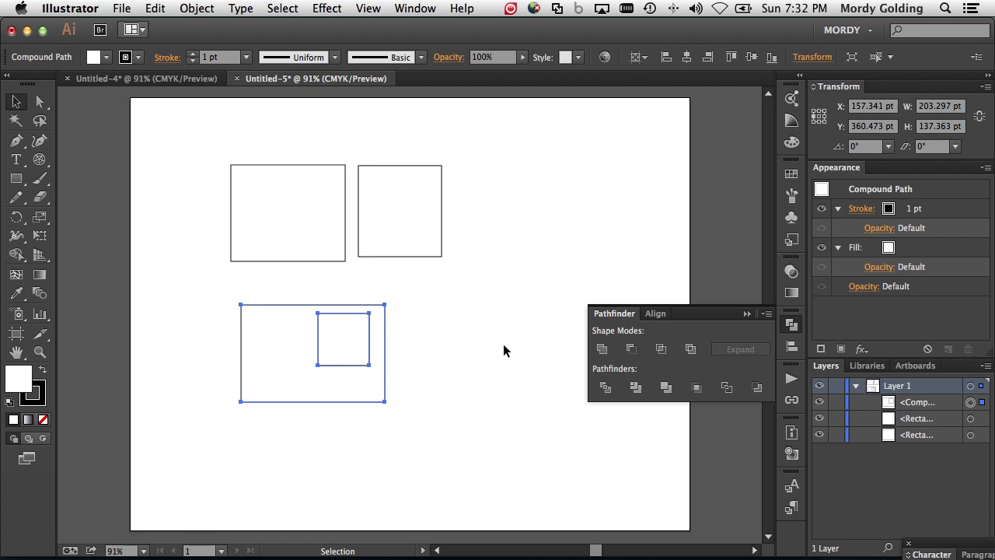
left_click(441, 337)
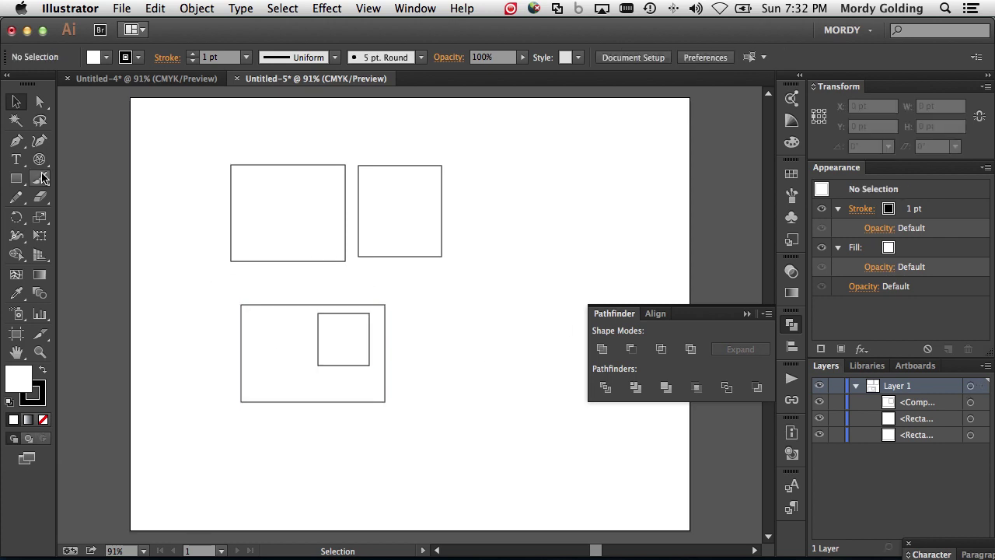
Draw a rectangle about 191 by 164 pt beside the compound path, with one about 66 by 119 pt overlapping its lower edge
left_click(15, 178)
left_click_drag(408, 309, 542, 424)
left_click_drag(466, 382, 515, 467)
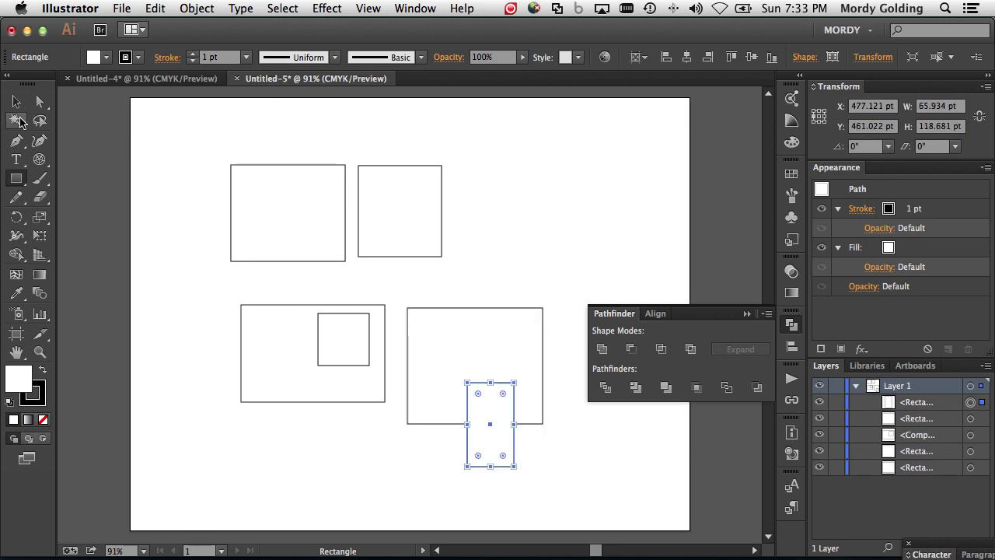
Subtract the narrow rectangle from the larger one behind it with Minus Front
left_click(16, 101)
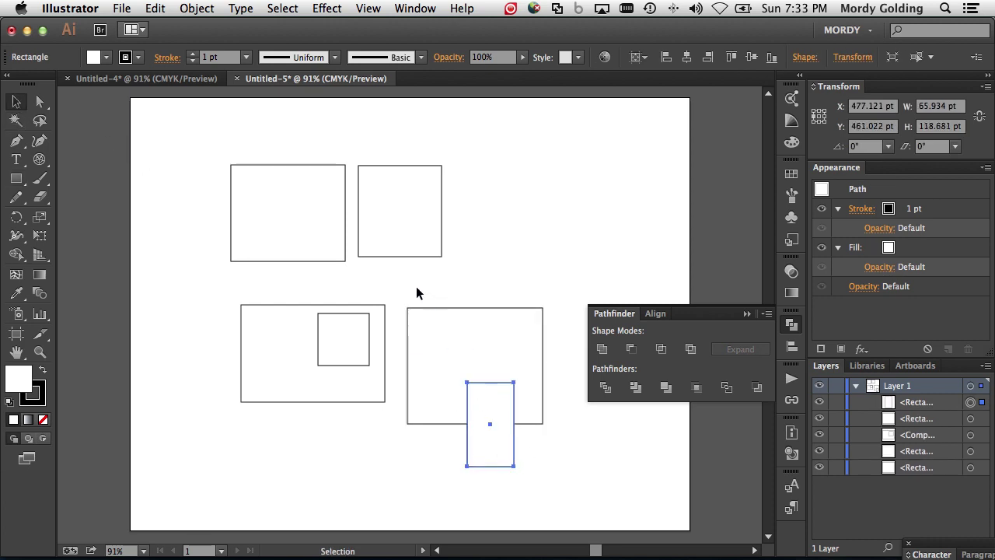
left_click_drag(404, 287, 571, 475)
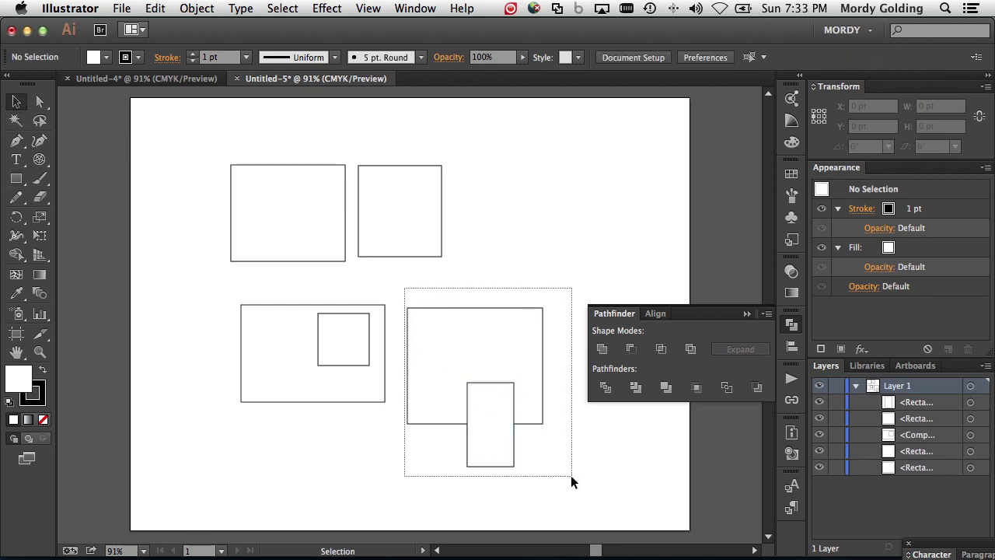
left_click(631, 349)
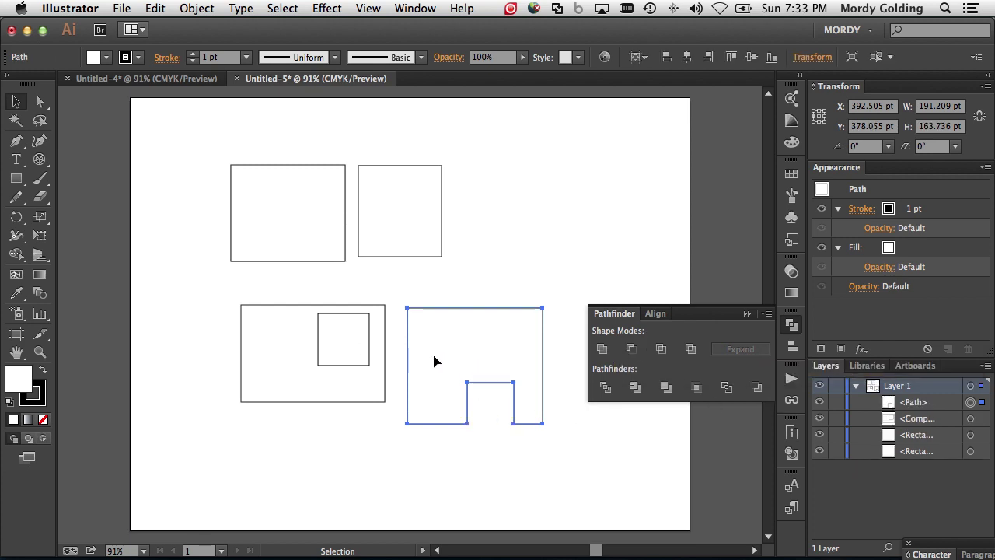
left_click(631, 349)
Compare the object types of the nested-rectangle shape and the notched shape by selecting each in turn
left_click(364, 402)
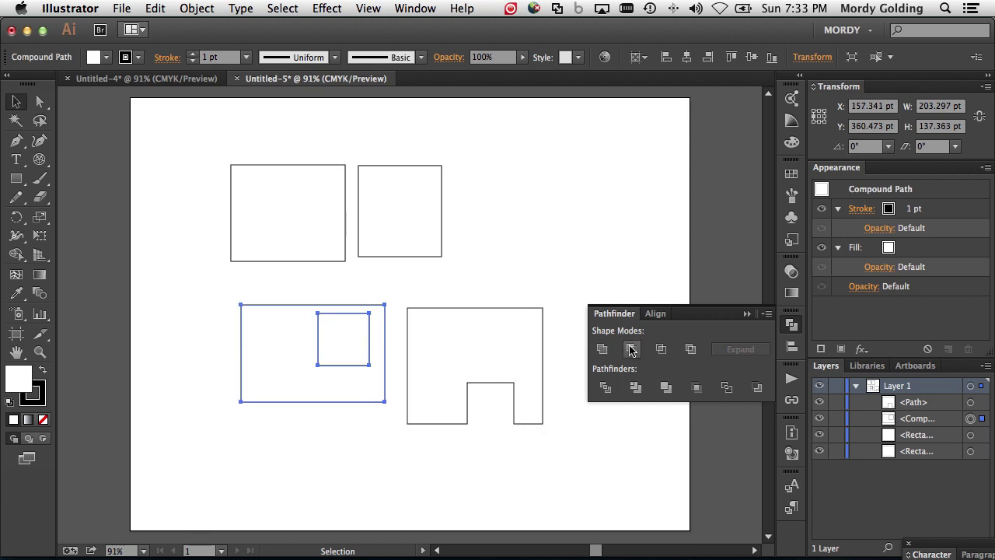
left_click(409, 345)
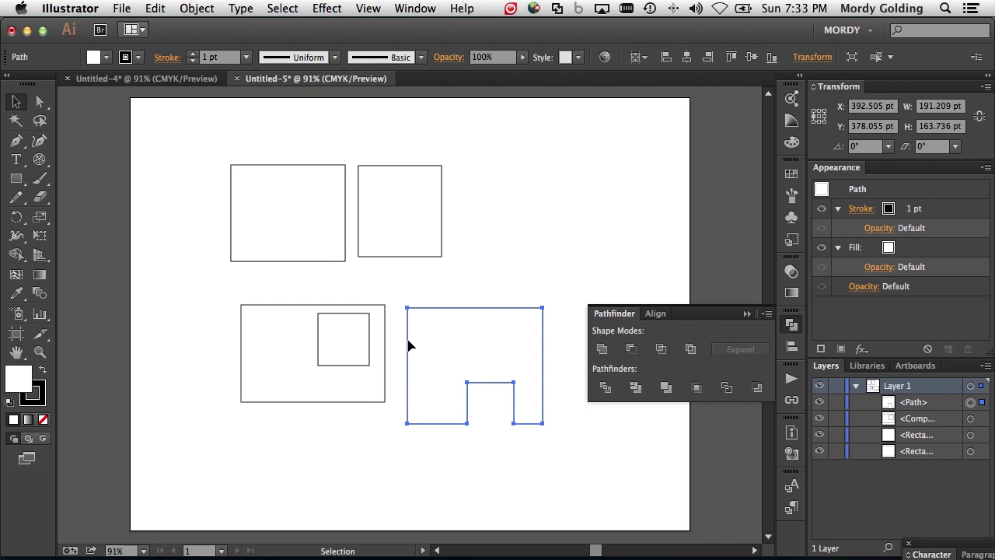
left_click(385, 339)
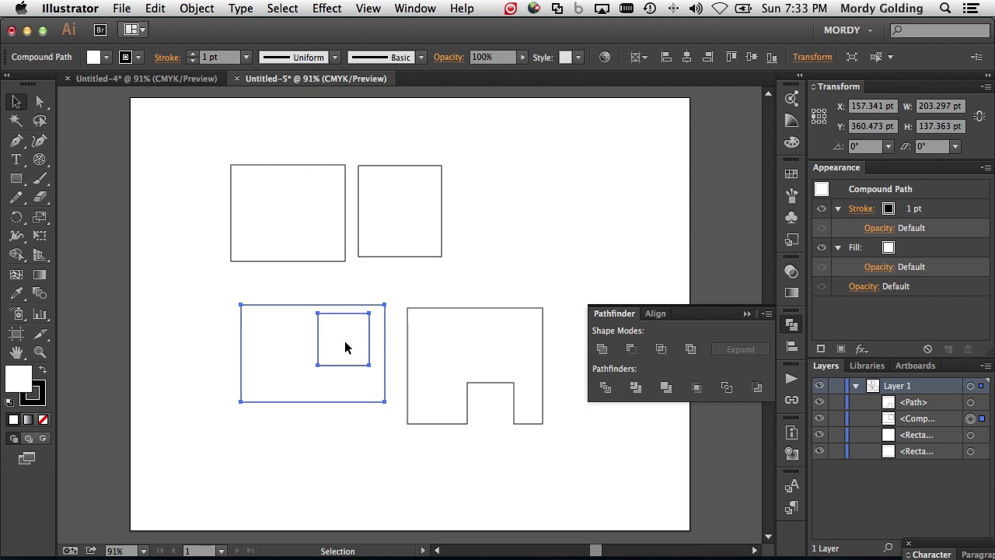
Unite the two separate upper rectangles and expand the resulting group in the layer structure
left_click_drag(201, 145, 501, 283)
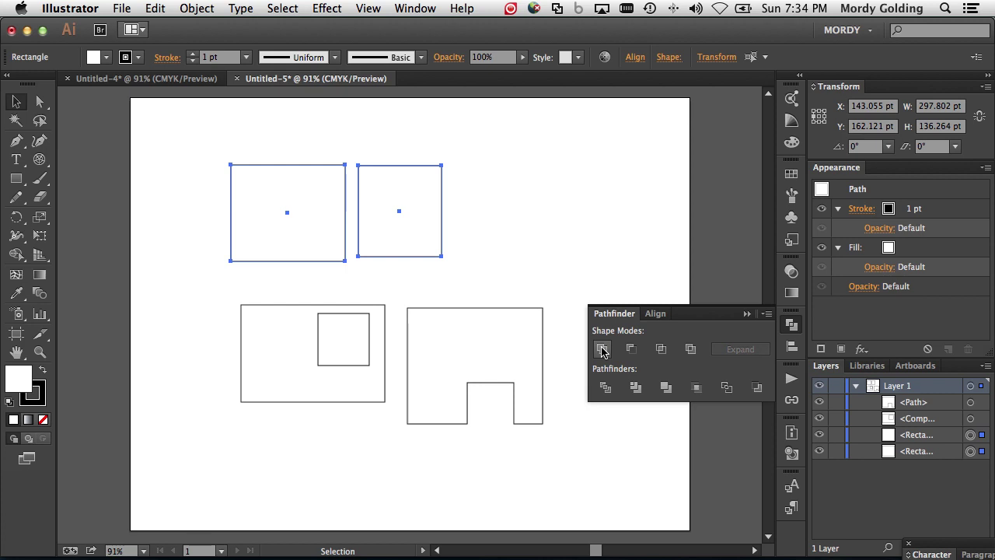
left_click(602, 350)
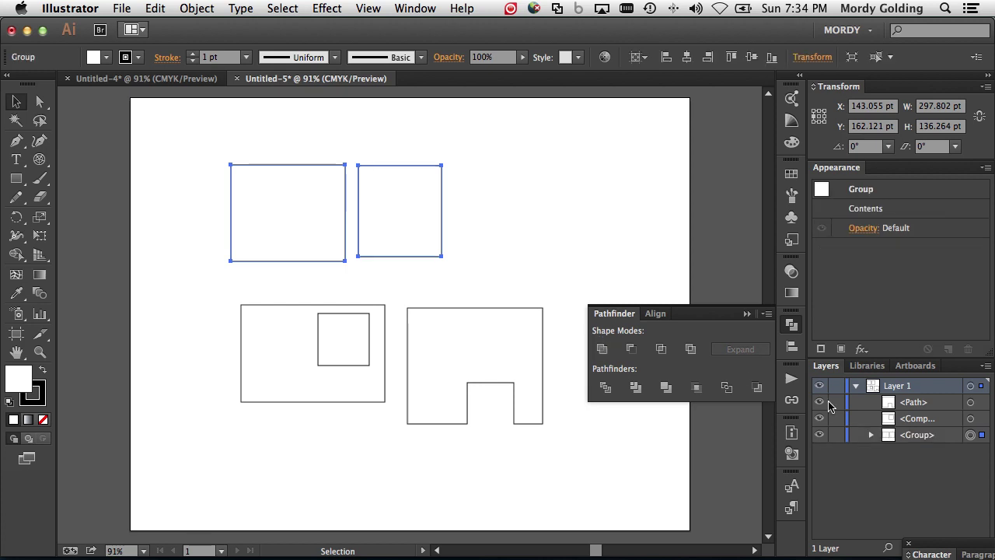
left_click(872, 436)
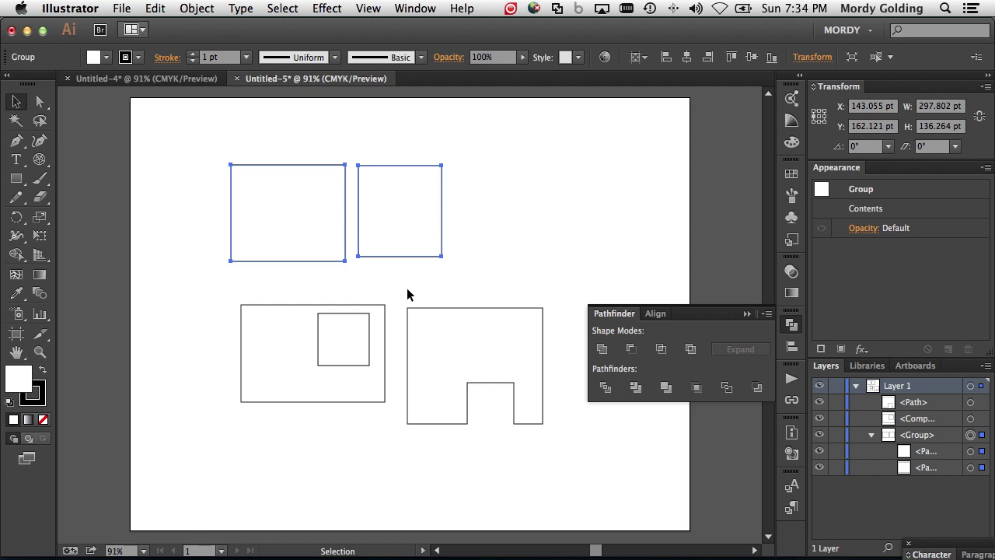
Delete all the artwork on the artboard
left_click(184, 185)
left_click_drag(185, 153, 586, 465)
key("Delete")
Draw a rectangle about 305 by 265 pt with a smaller rectangle inside its upper part
left_click(16, 178)
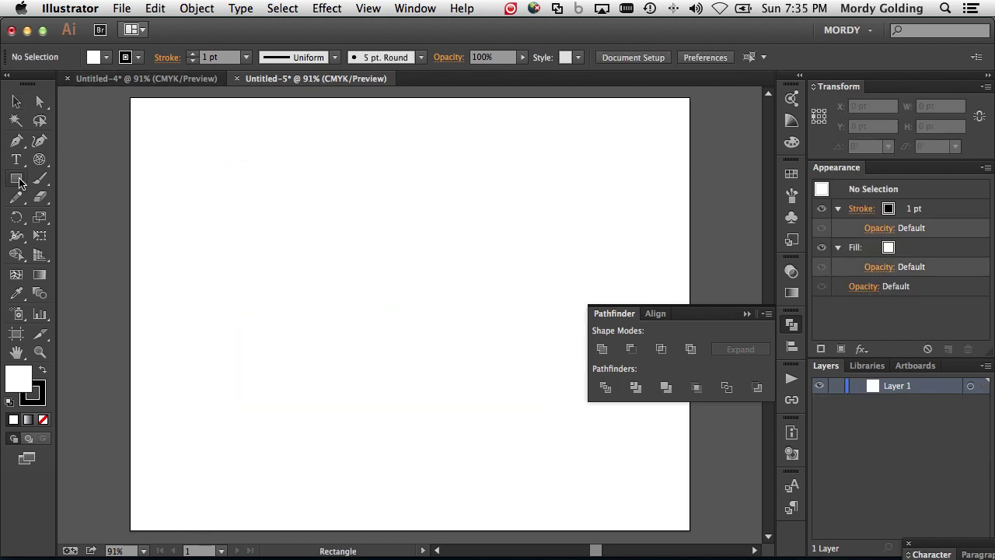
left_click_drag(231, 182, 447, 369)
left_click_drag(347, 205, 435, 287)
Cut the inner rectangle out of the outer one with Minus Front
key("v")
mouse_move(185, 142)
left_mouse_down()
mouse_move(418, 346)
mouse_move(478, 417)
left_mouse_up()
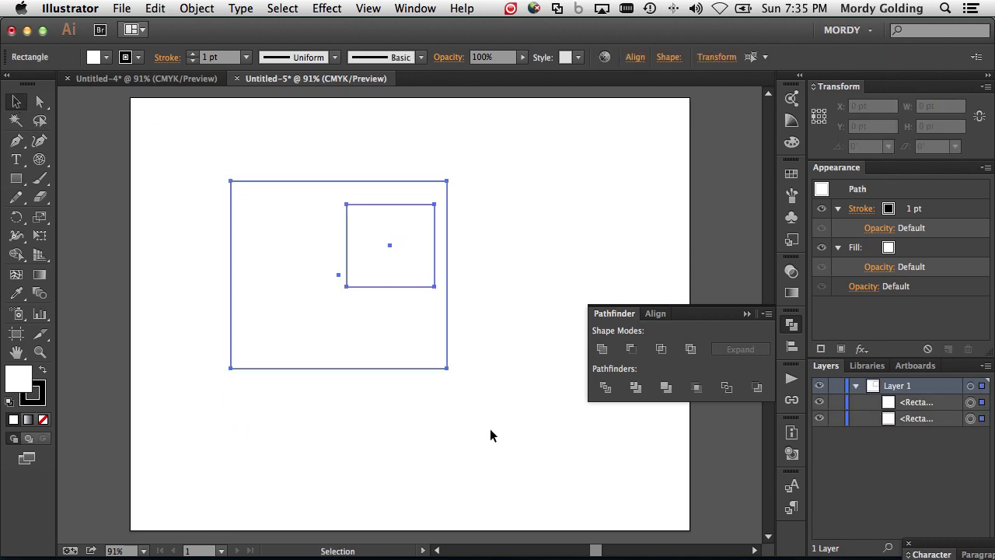
left_click(633, 349)
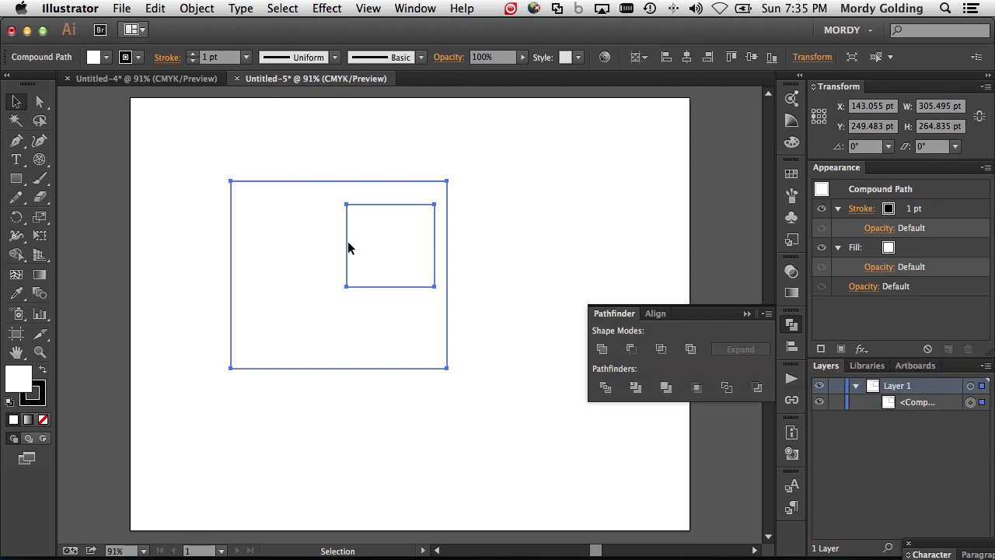
Fill the compound path with red and deselect it
left_click(92, 57)
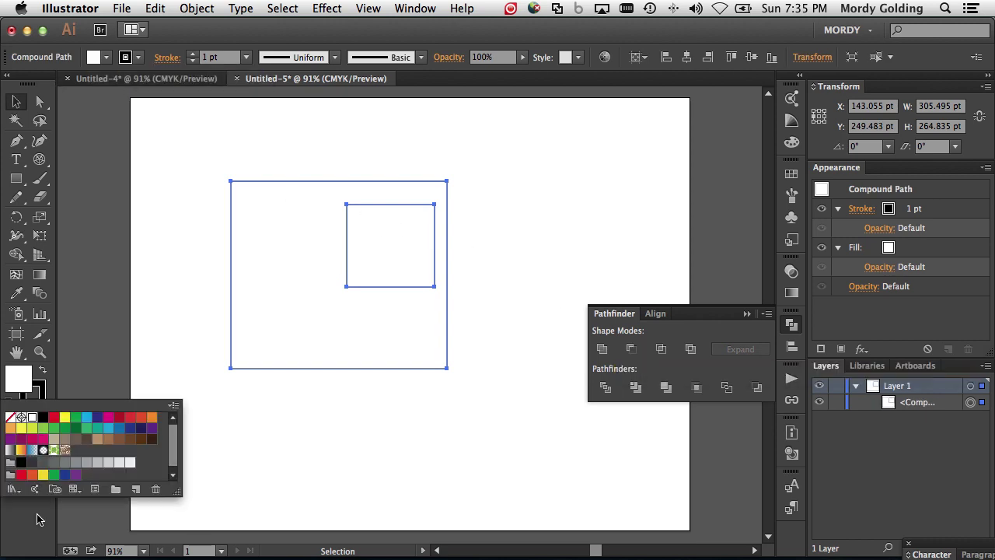
left_click(53, 418)
left_click(150, 332)
left_click(184, 293)
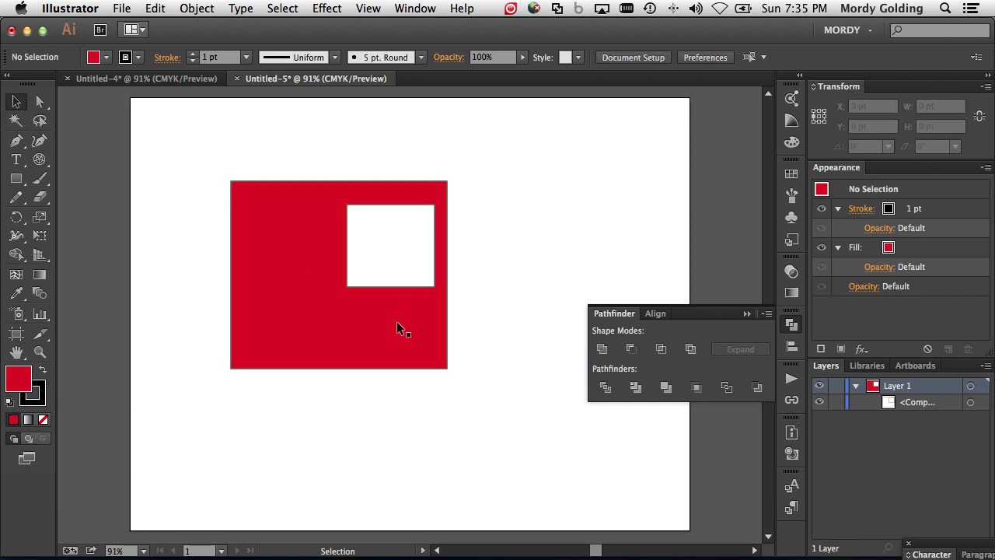
Draw a red rectangle about 145 by 125 pt beside the compound path
left_click(16, 178)
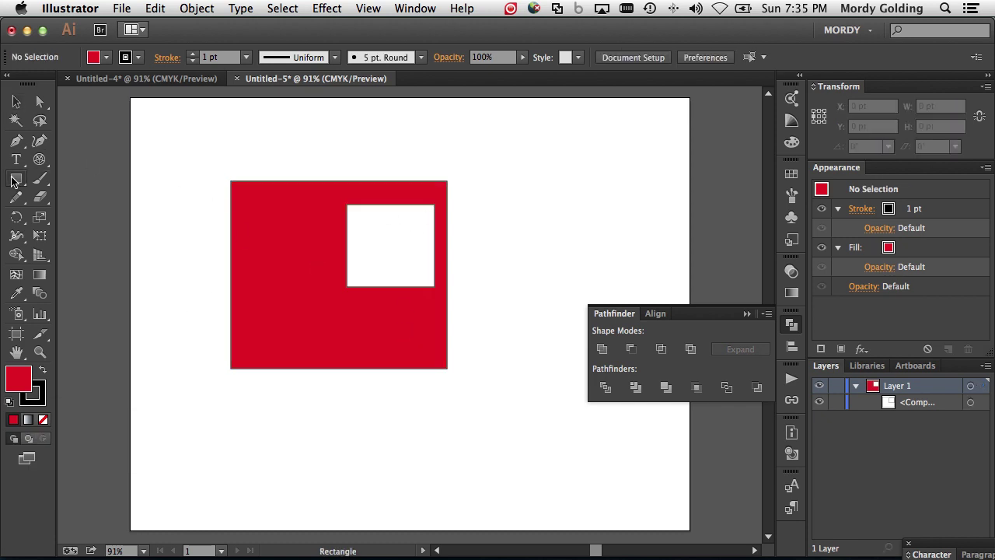
left_click_drag(459, 189, 561, 278)
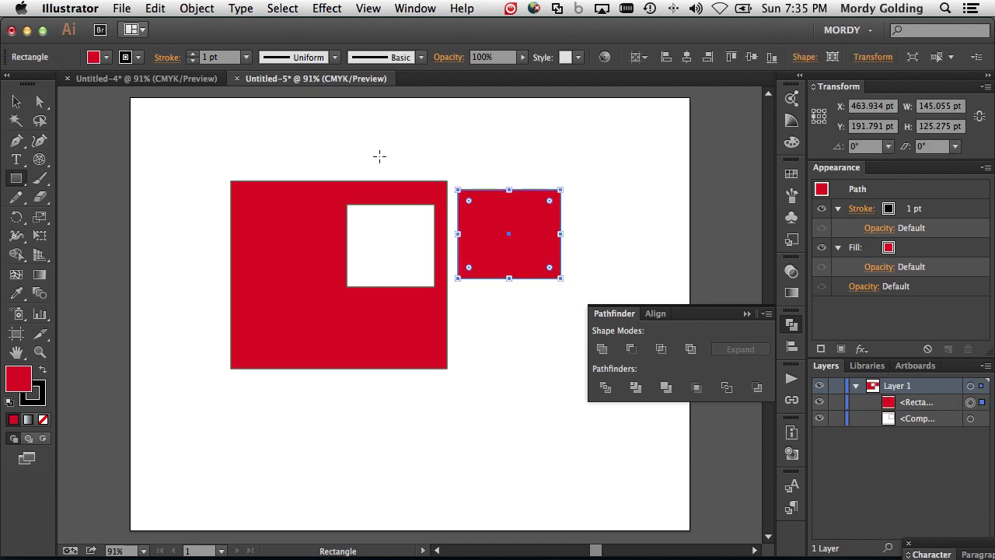
Unite the compound path with the separate rectangle beside it and expand the resulting group in the layer list
left_click(16, 102)
left_click(259, 235)
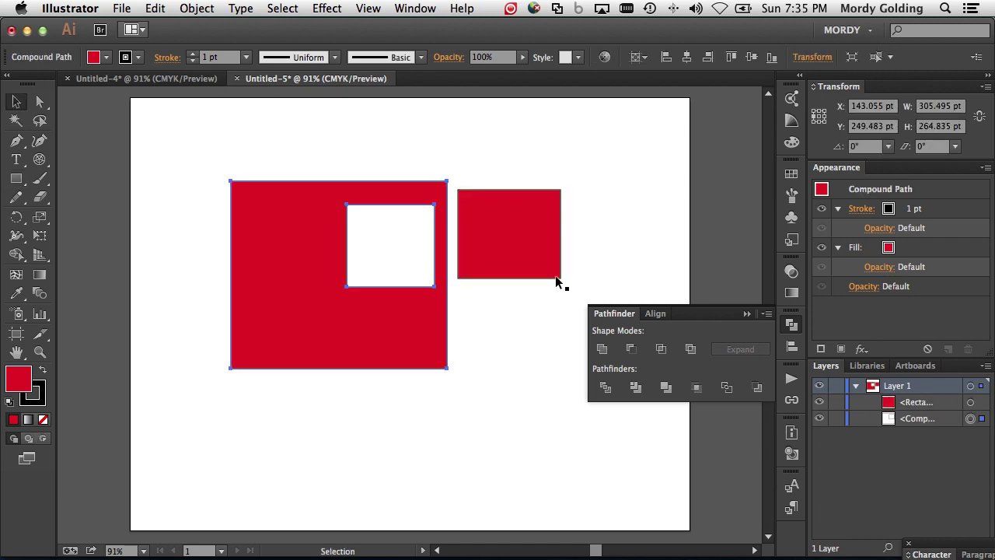
left_click(500, 222)
left_click(325, 174)
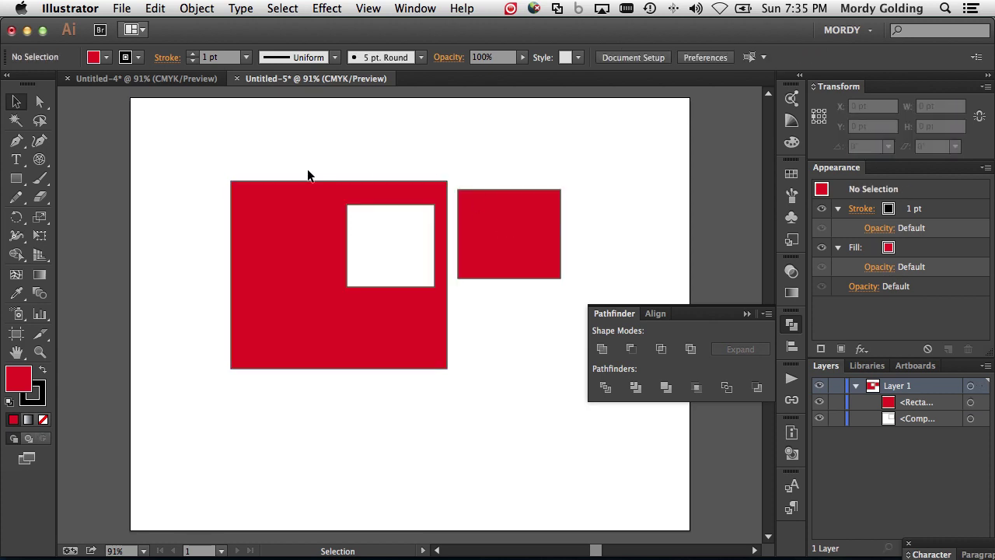
left_click_drag(217, 153, 572, 427)
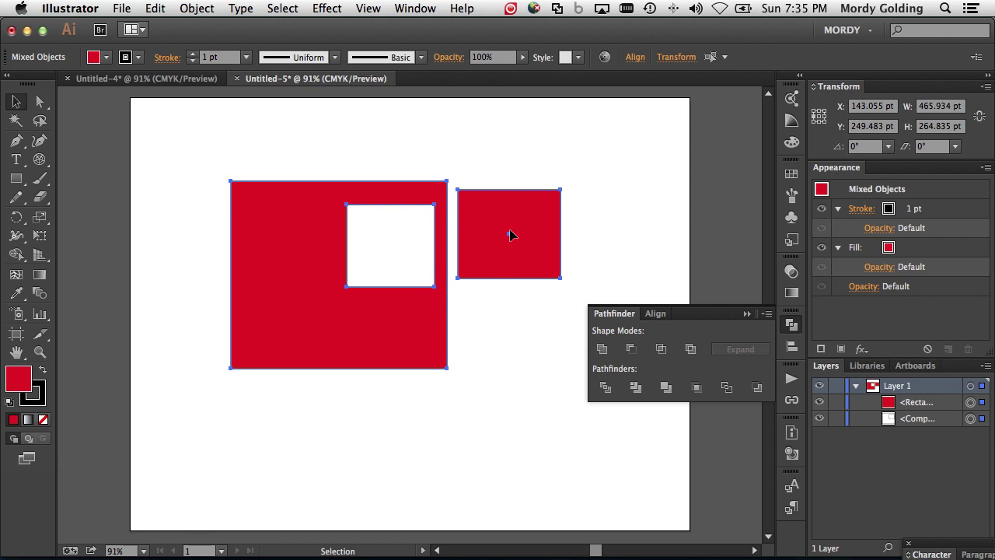
left_click(602, 349)
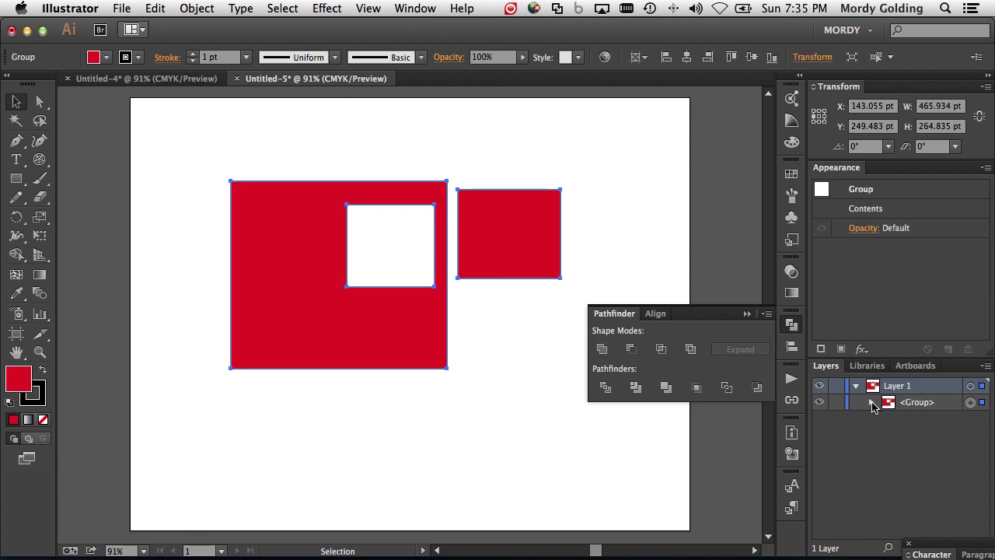
left_click(872, 402)
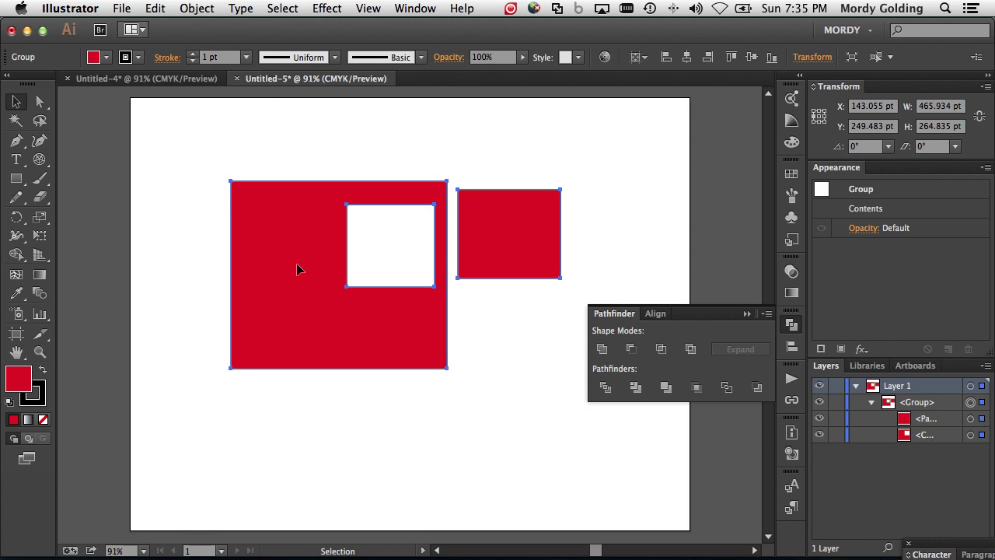
Draw a red rectangle about 135 by 166 pt across the large shape's lower edge and select all the shapes
left_click(17, 180)
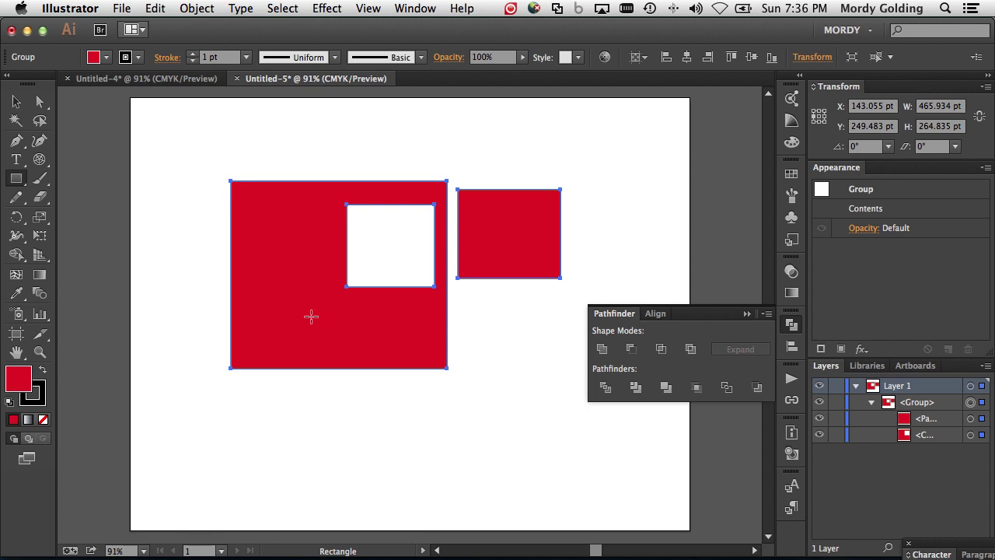
left_click_drag(291, 318, 387, 436)
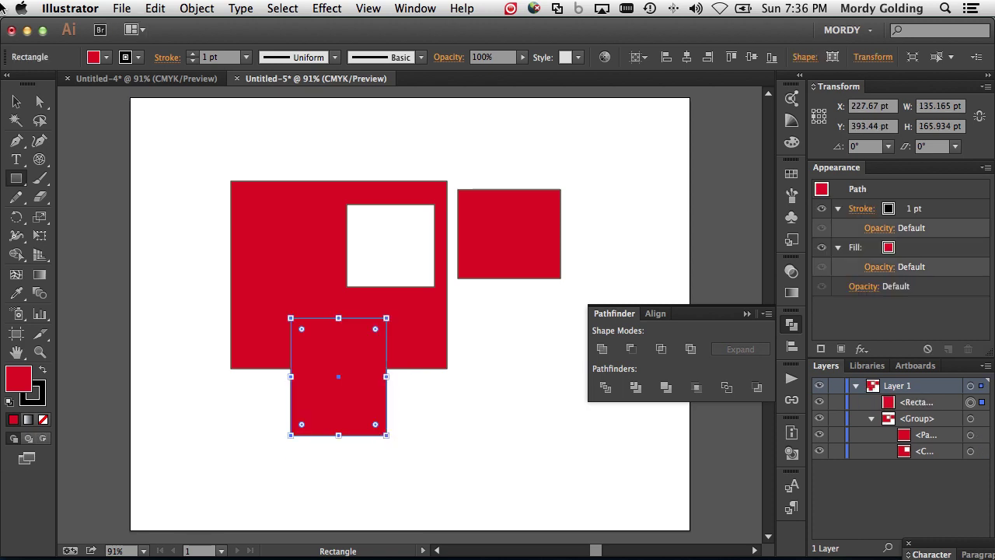
left_click(16, 102)
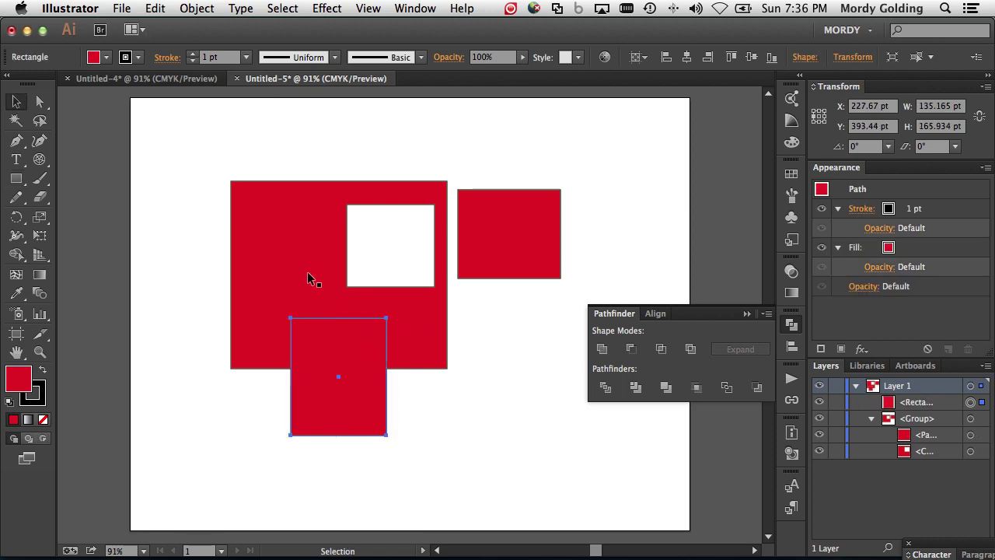
left_click(390, 200)
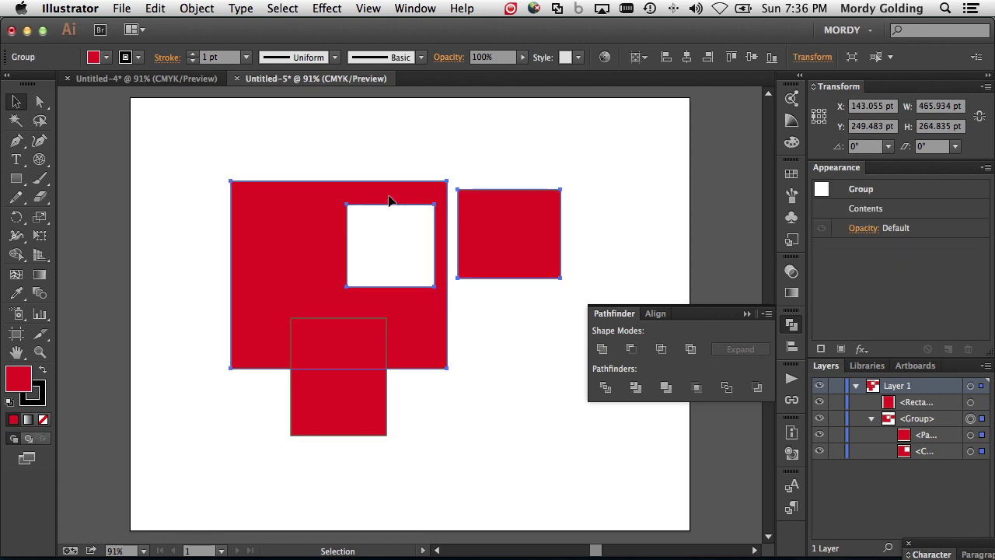
left_click_drag(187, 148, 610, 410)
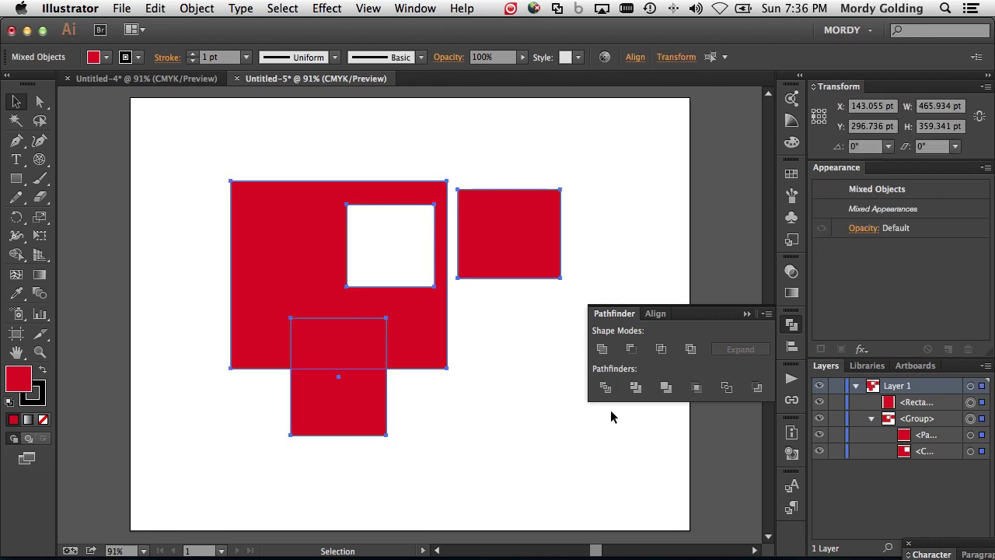
Try to subtract the overlapping lower rectangle from the grouped shapes with a plain Minus Front
left_click(630, 348)
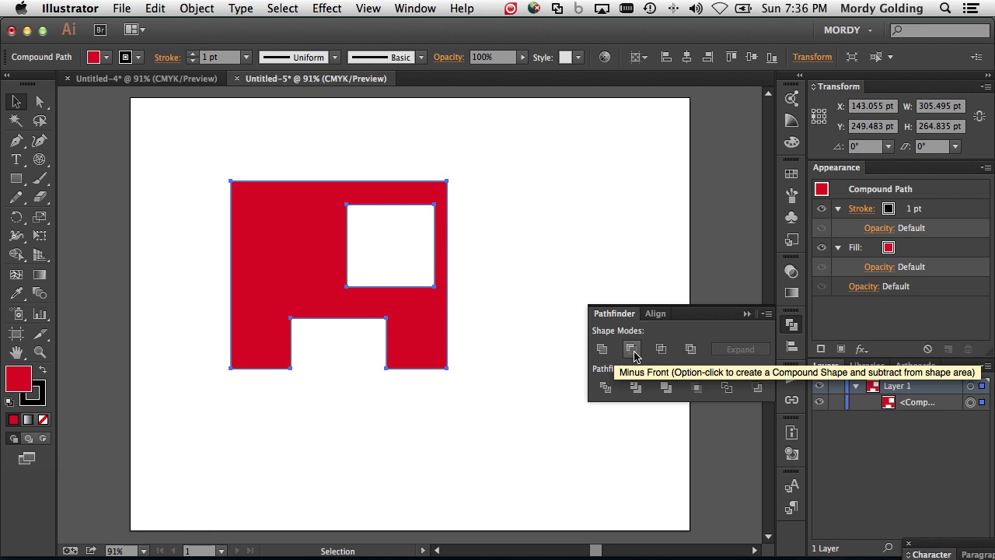
key("super+z")
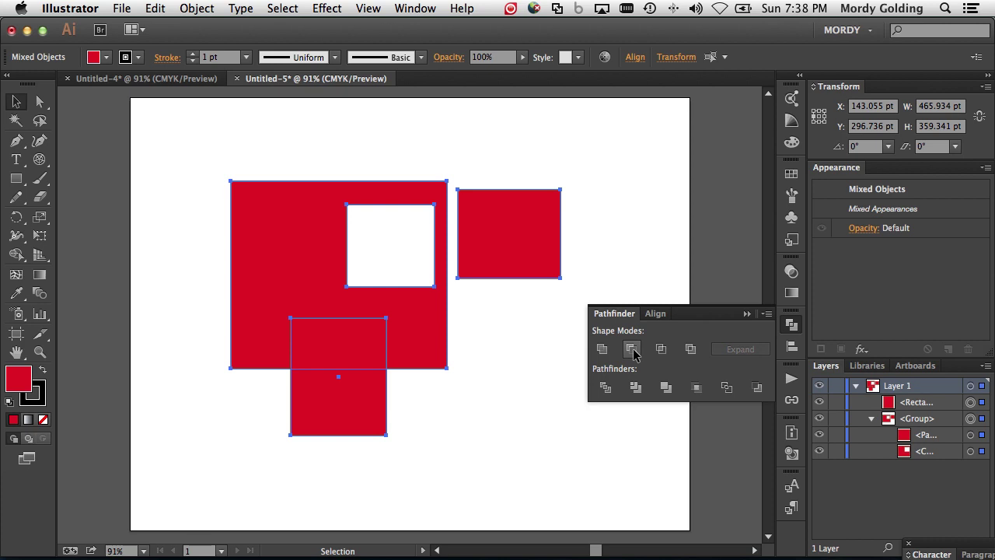
Subtract the lower rectangle with Minus Front as a live compound shape, expand it and deselect the result
left_click(632, 350, "alt")
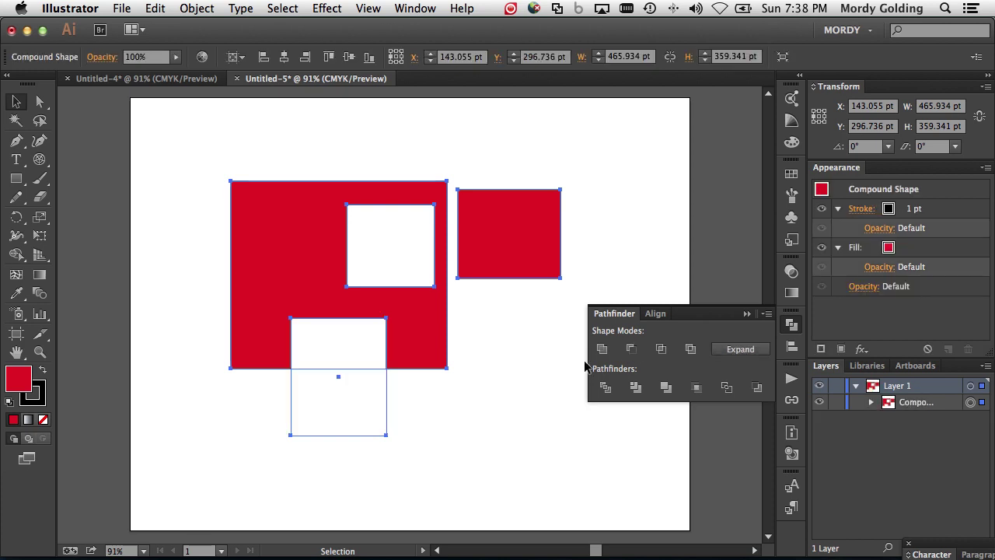
left_click(516, 372)
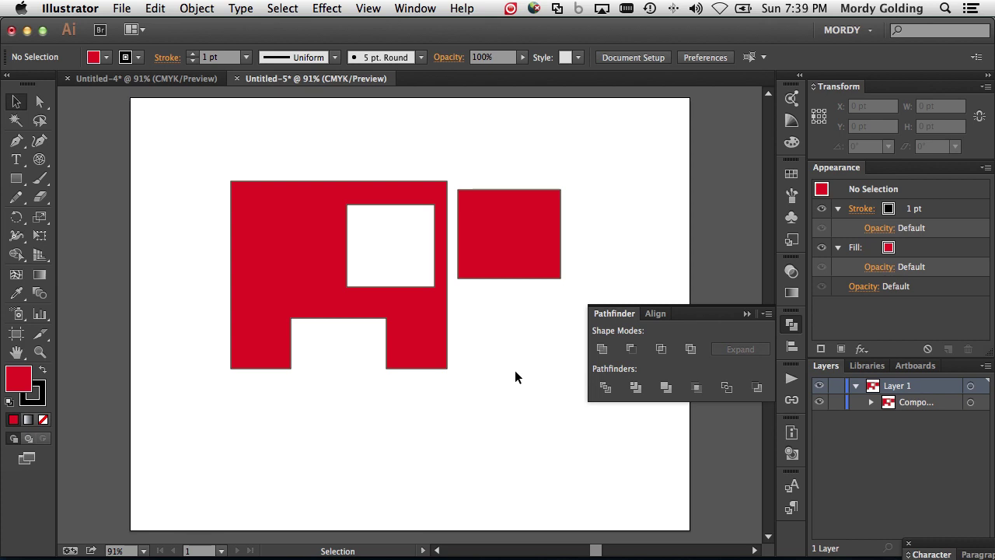
left_click(314, 255)
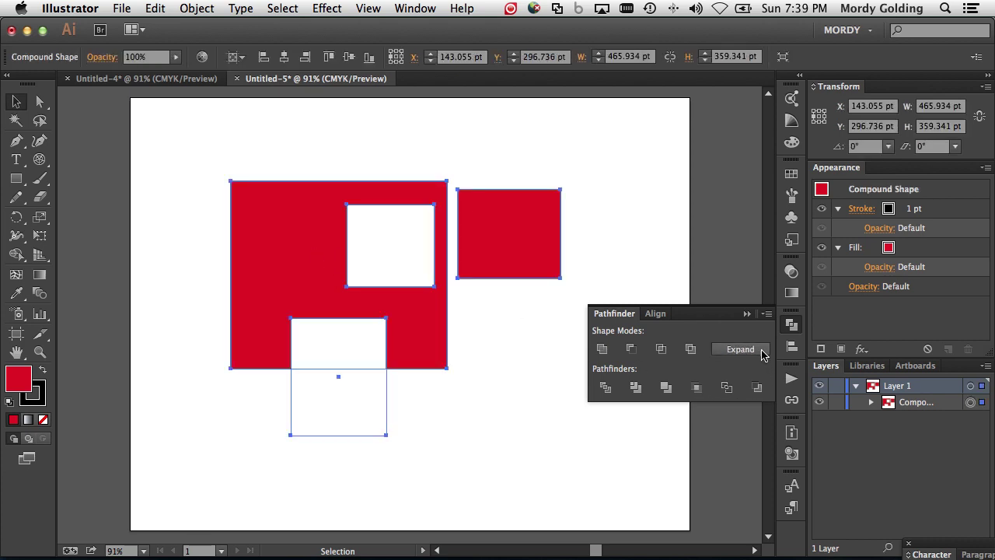
left_click(752, 352)
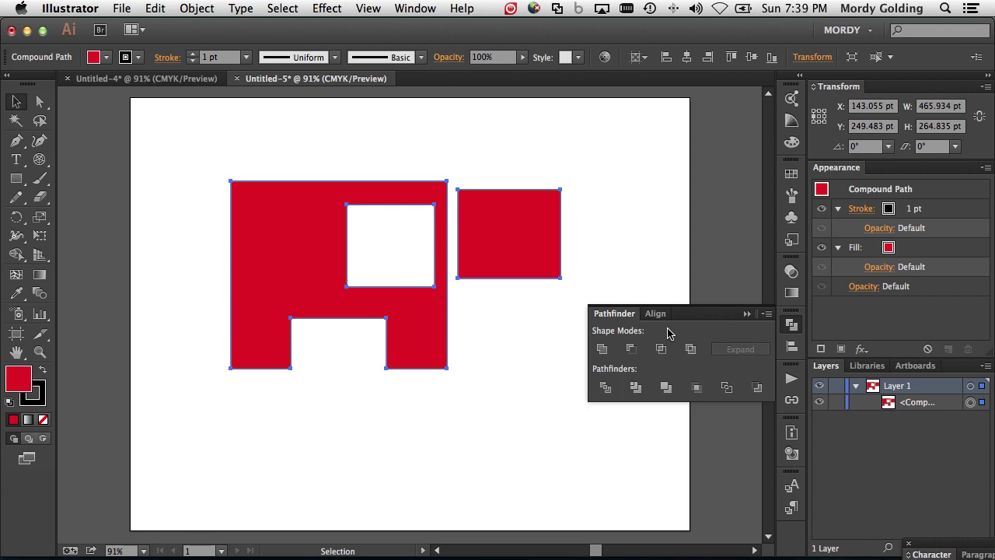
left_click(502, 303)
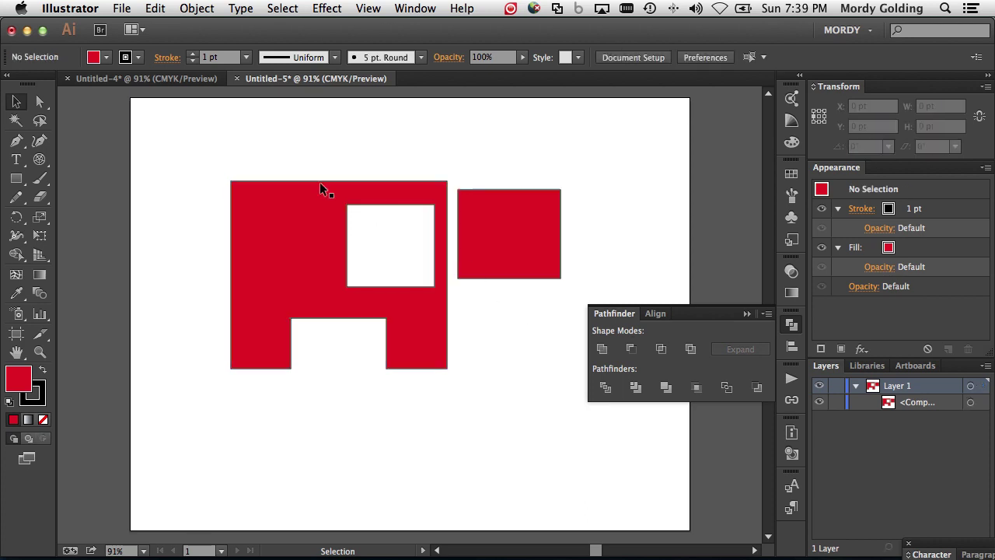
Delete all the artwork from the artboard and collapse the Pathfinder options
left_click_drag(185, 144, 590, 482)
key("Delete")
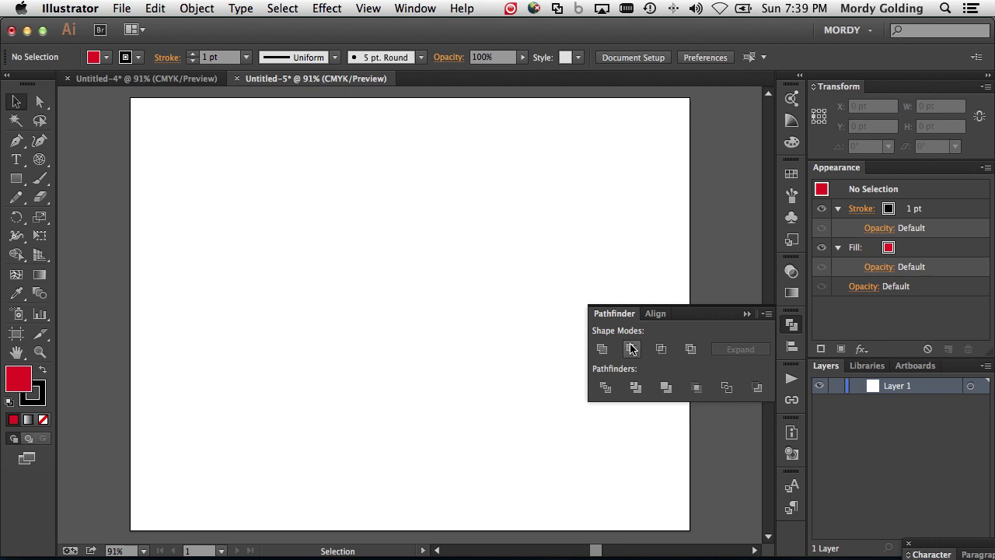
left_click(747, 313)
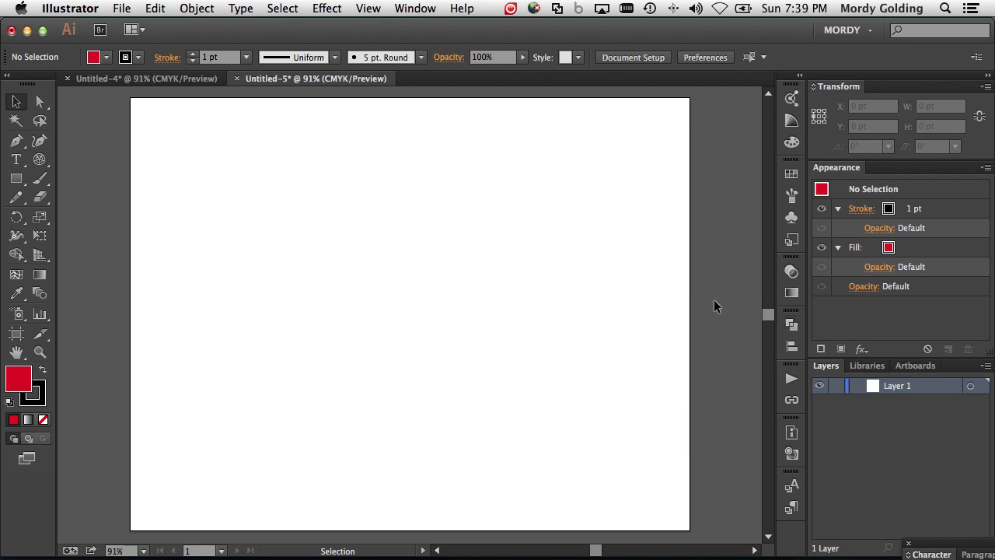
Draw a red rectangle about 353 by 253 pt with a smaller one about 107 by 92 pt inside its upper part
left_click(16, 179)
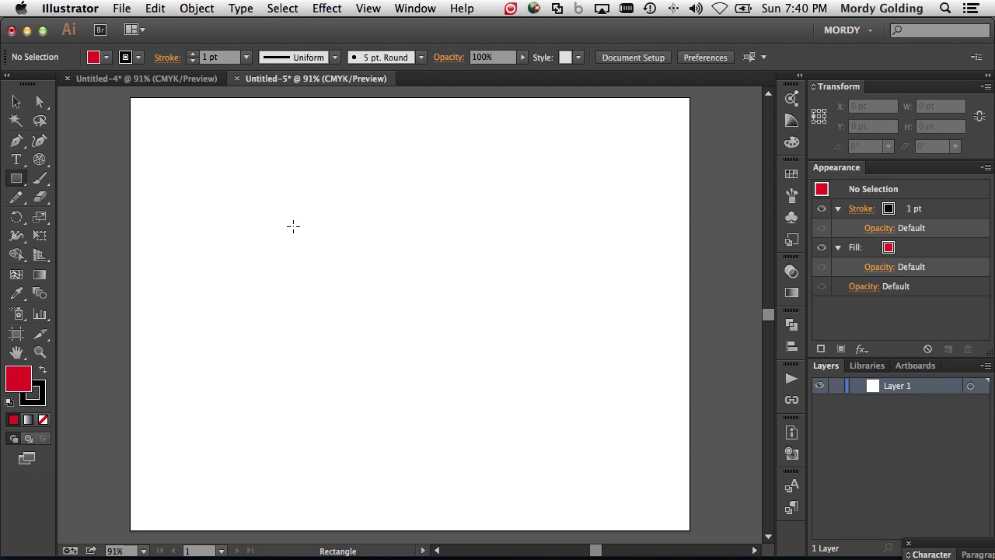
left_click_drag(210, 153, 459, 331)
left_click_drag(350, 194, 426, 259)
Make a compound path from the two nested rectangles
left_click(16, 101)
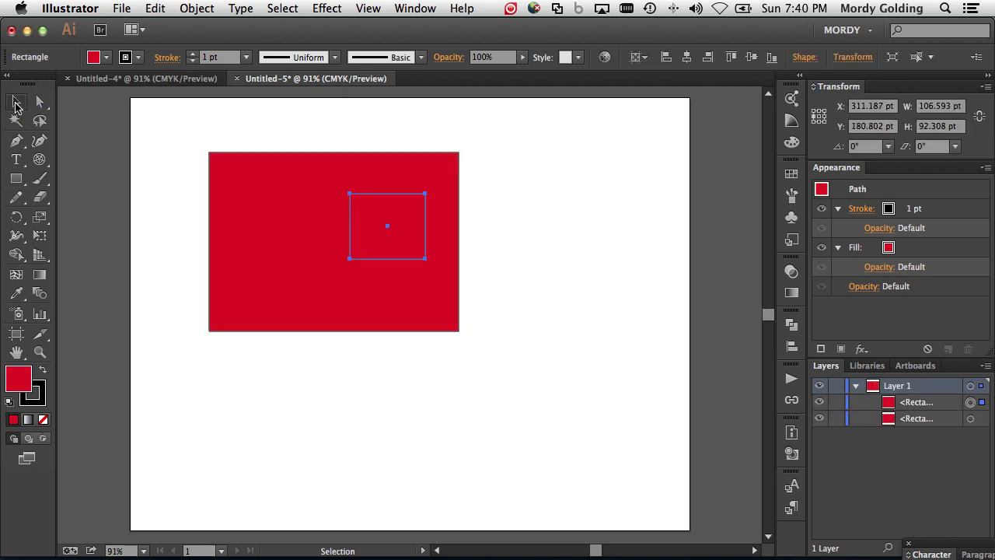
left_click(166, 133)
left_click_drag(165, 134, 545, 411)
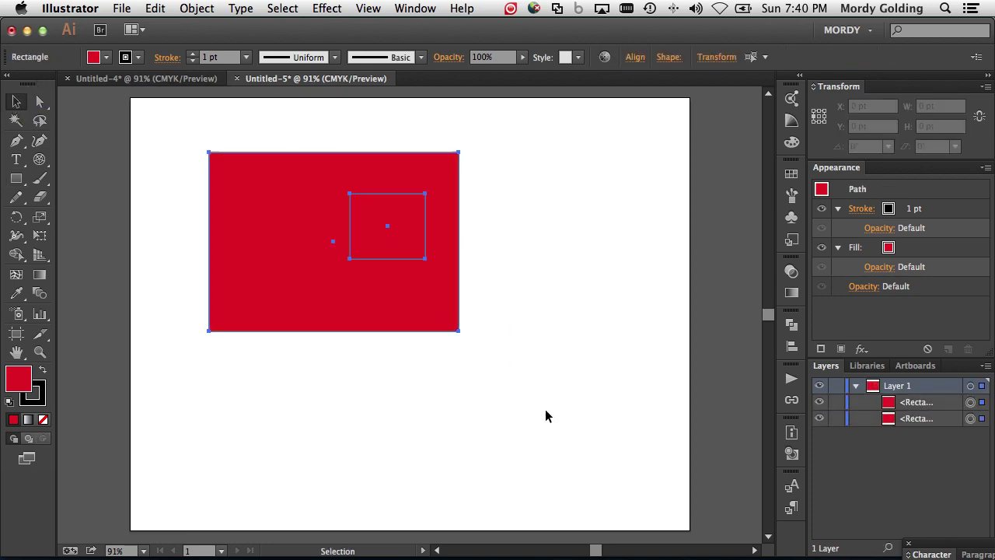
key("super+8")
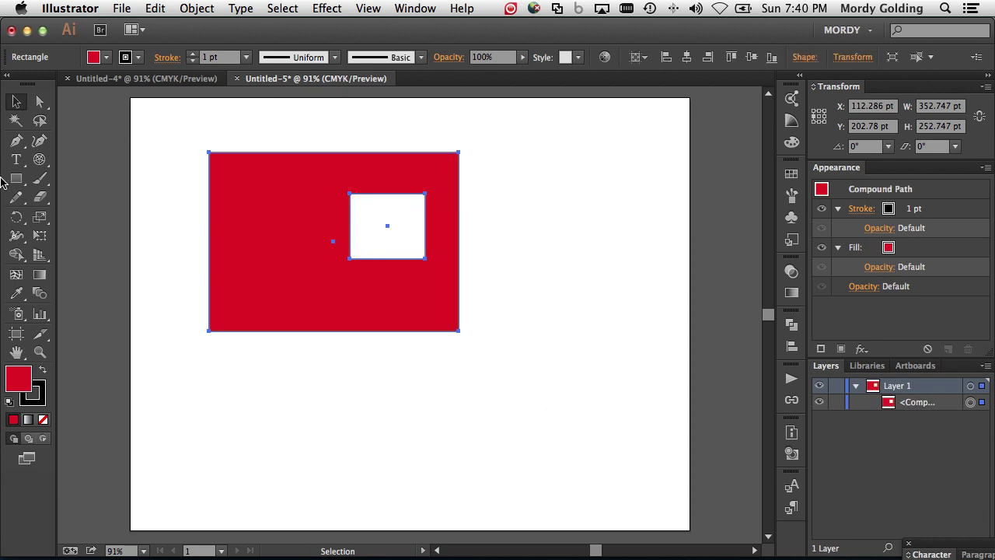
Draw a red rectangle about 119 by 103 pt beside the compound path, without overlapping it
left_click(17, 178)
left_click_drag(469, 165, 555, 239)
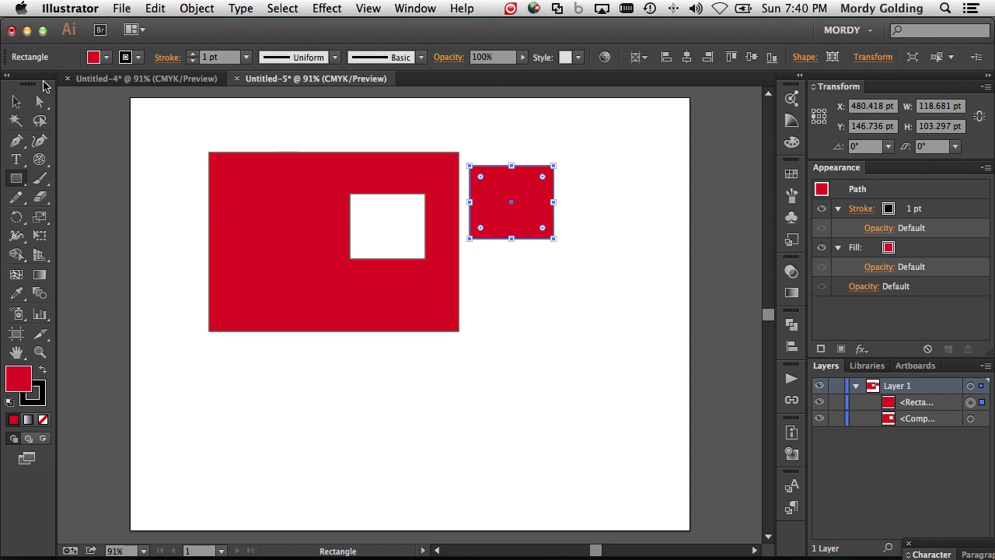
left_click(16, 101)
Combine the existing compound path and the separate rectangle into a single compound path
left_click(163, 132)
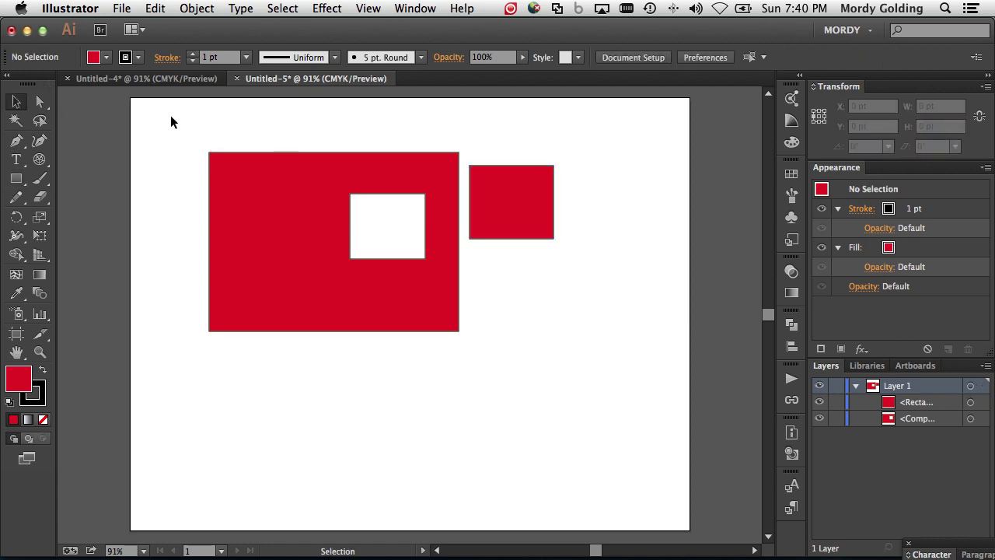
left_click_drag(166, 119, 688, 450)
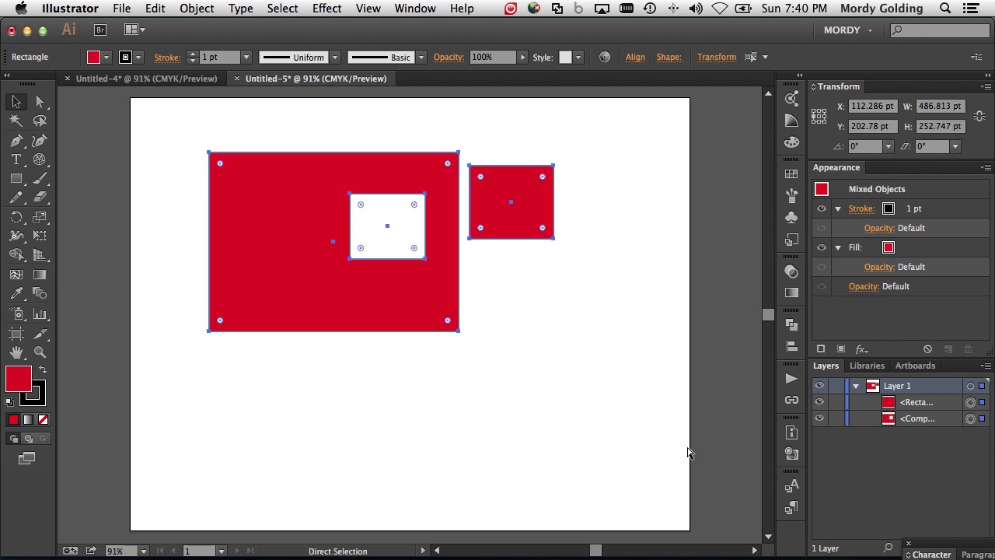
key("super+8")
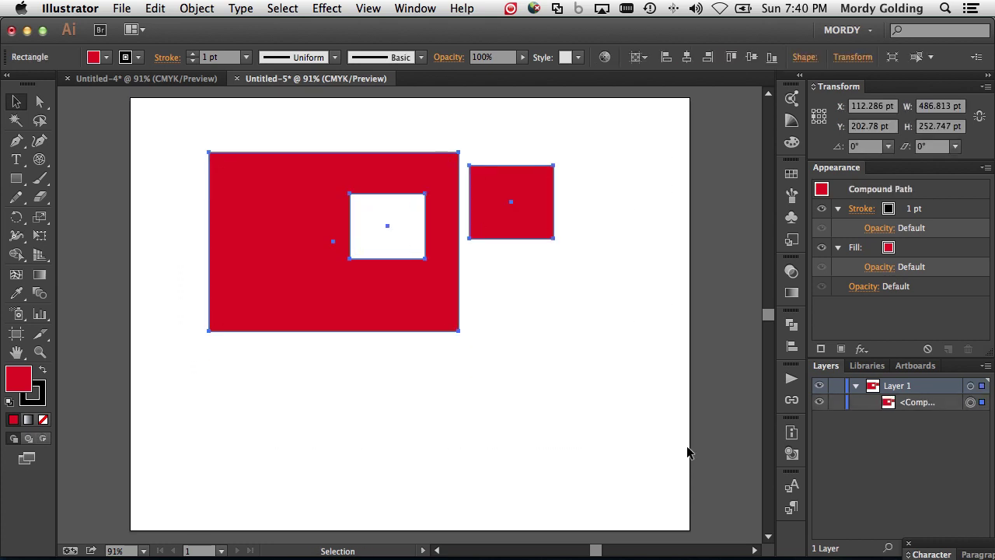